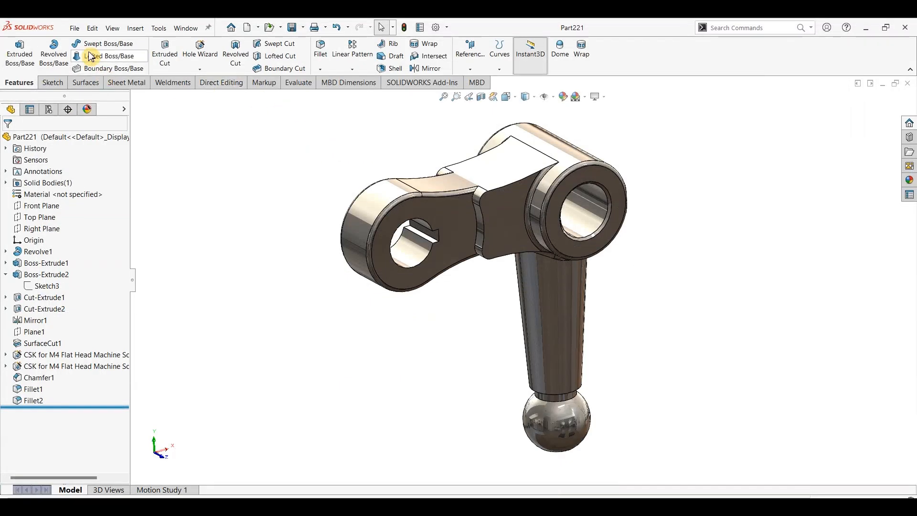
- Create a new part document
left_click(74, 28)
left_click(81, 48)
left_click(544, 360)
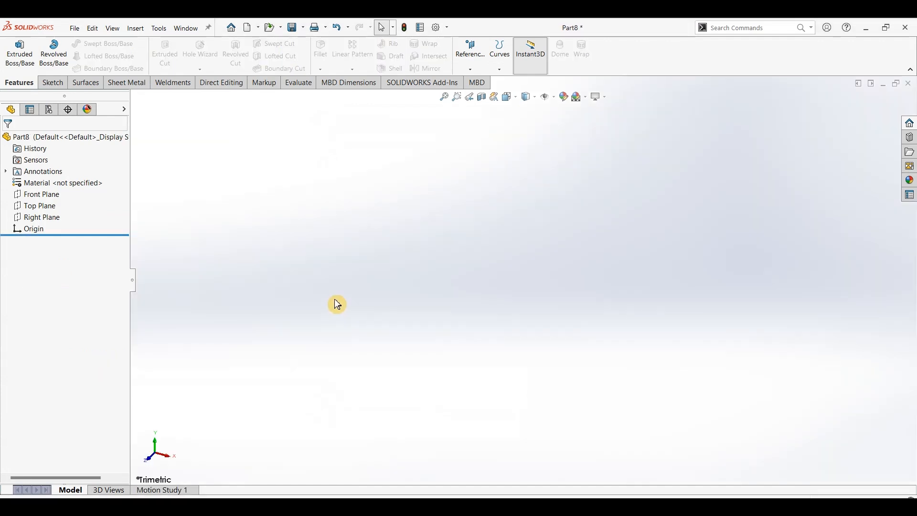
- Start a sketch on the Front Plane and draw a vertical line about 132 mm long straight down from the origin
left_click(38, 194)
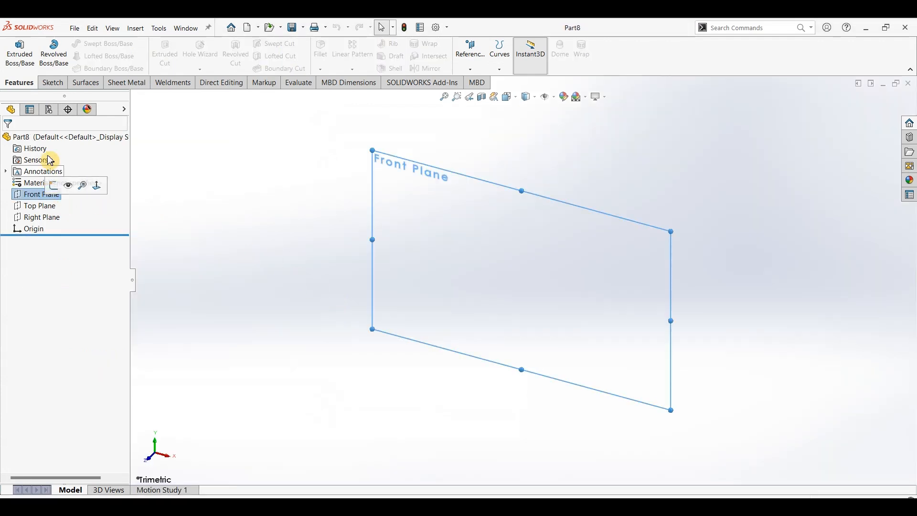
left_click(52, 83)
left_click(14, 48)
left_click(91, 43)
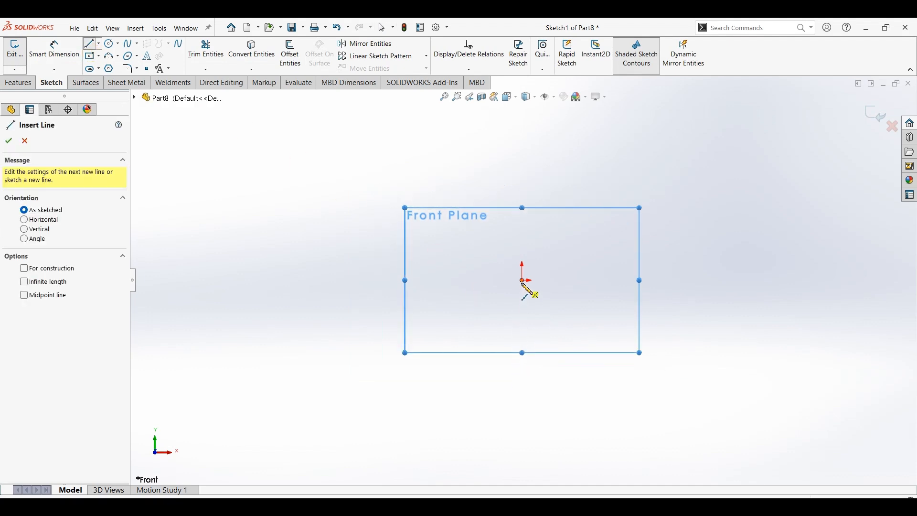
left_click(523, 280)
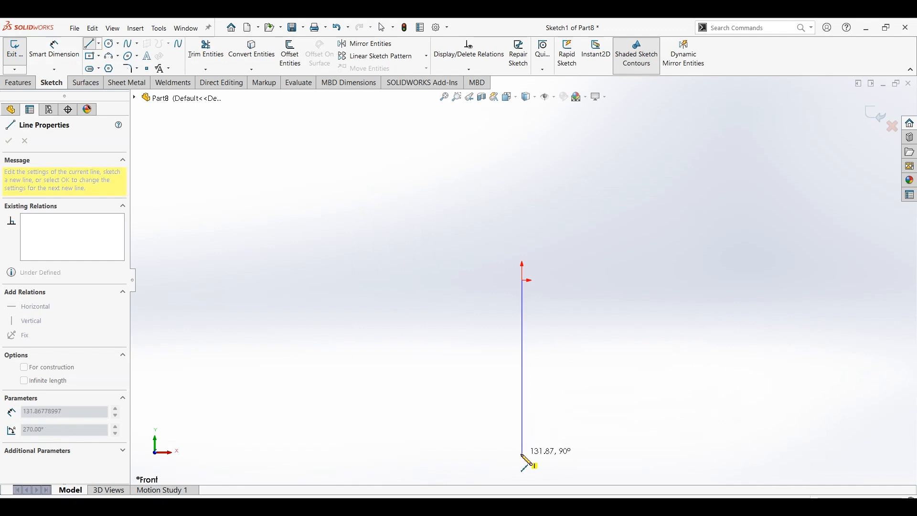
left_click(523, 454)
key("Escape")
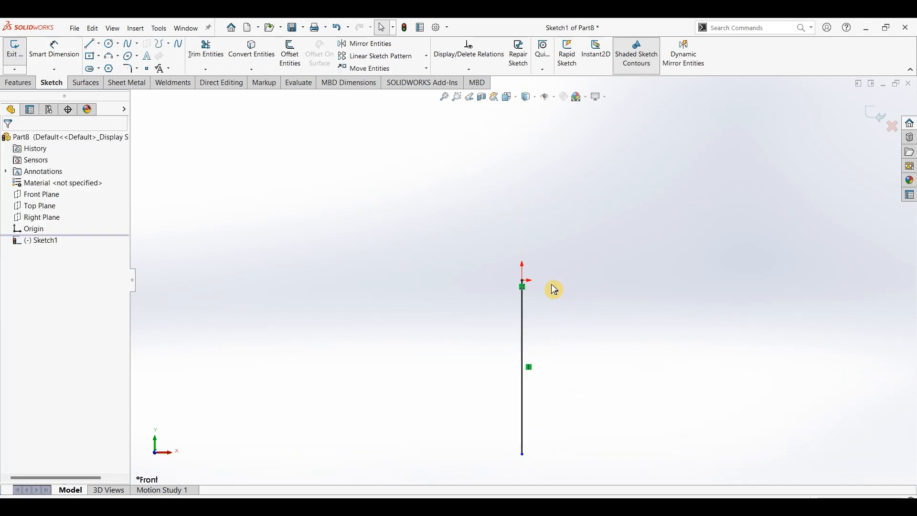
- Draw connected lines from the origin: a short horizontal, an inward-slanting line about 89 mm long, a short inward horizontal and a short vertical downward
key("l")
left_click(524, 281)
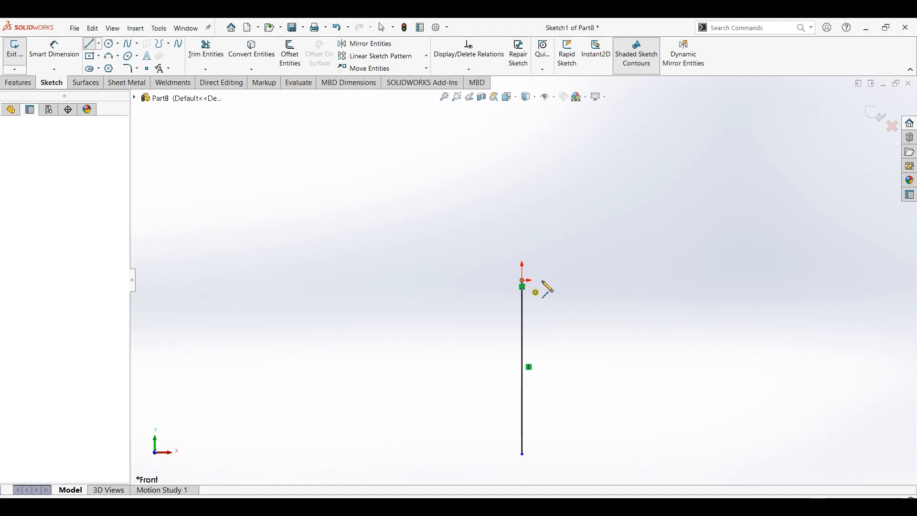
left_click(579, 280)
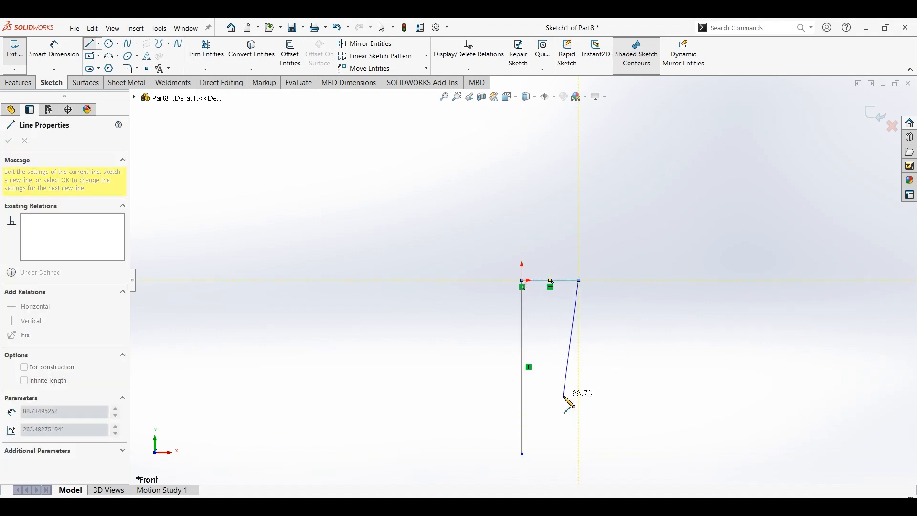
left_click(564, 396)
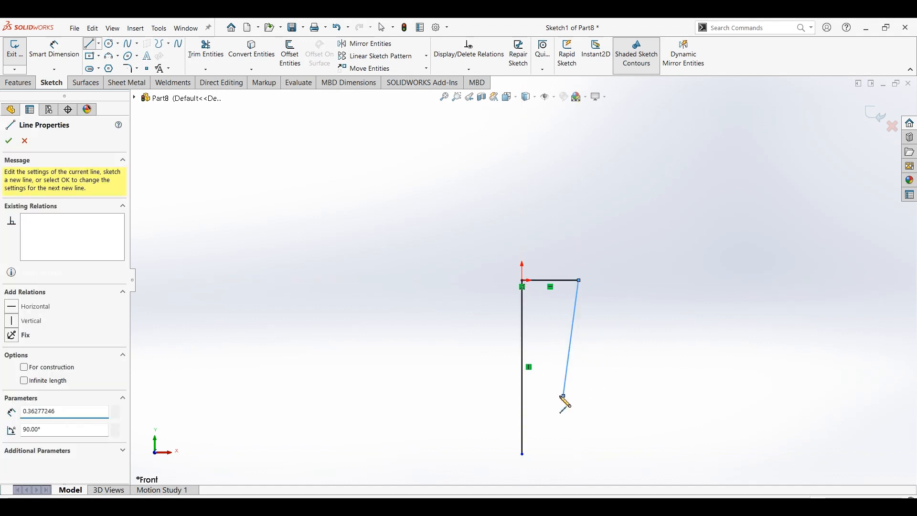
left_click(550, 396)
key("Escape")
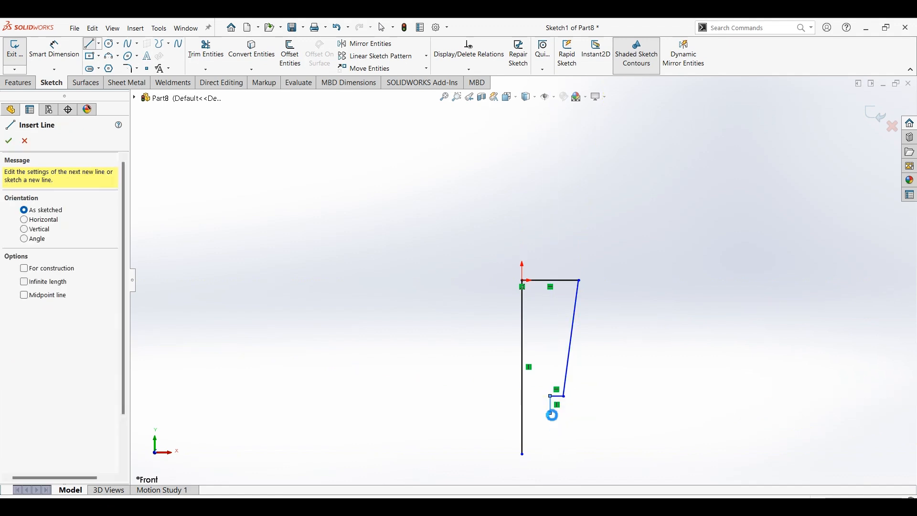
- Check the part drawing PDF and sketch a circle about 39 mm in diameter, centred on the vertical line near its lower end
left_click(108, 45)
scroll(547, 465, "down", 5)
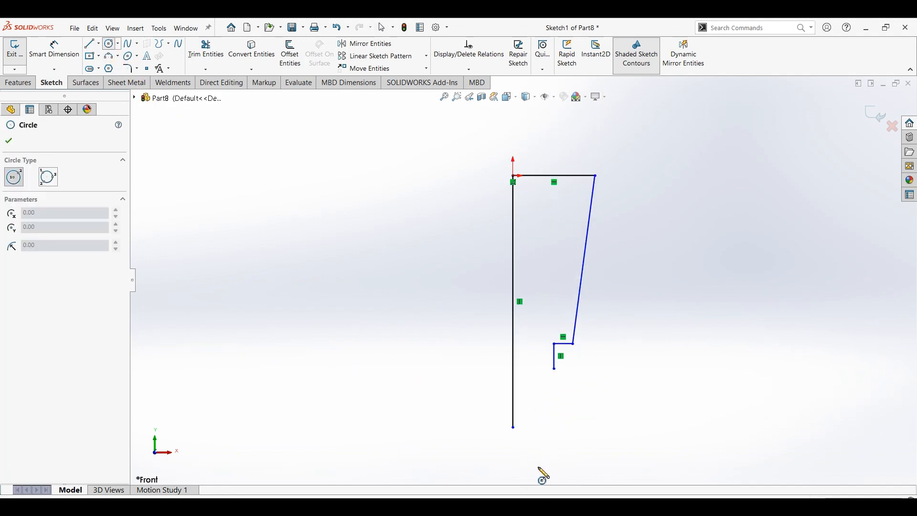
key("alt+Tab")
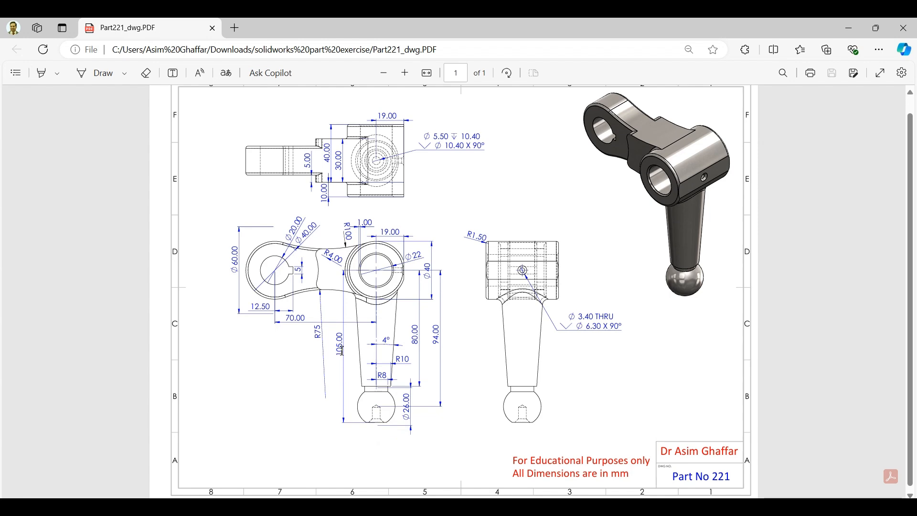
left_click(849, 28)
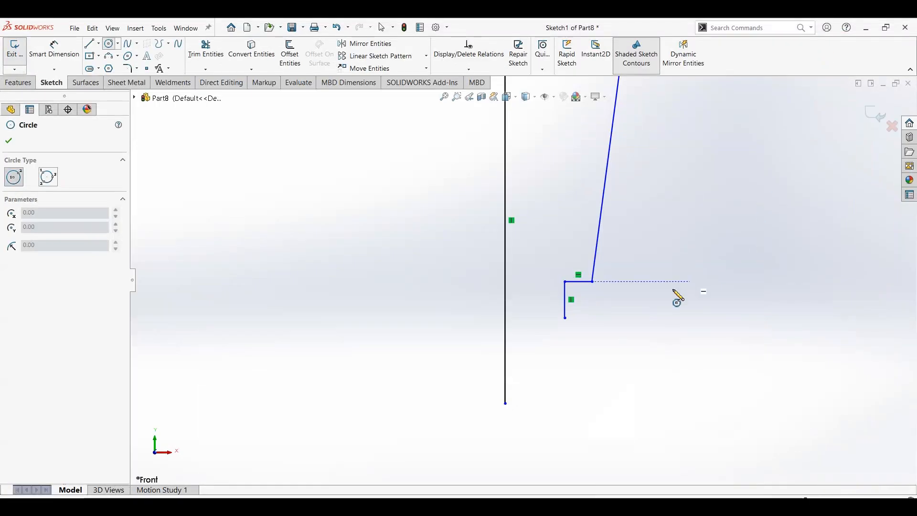
left_click(506, 368)
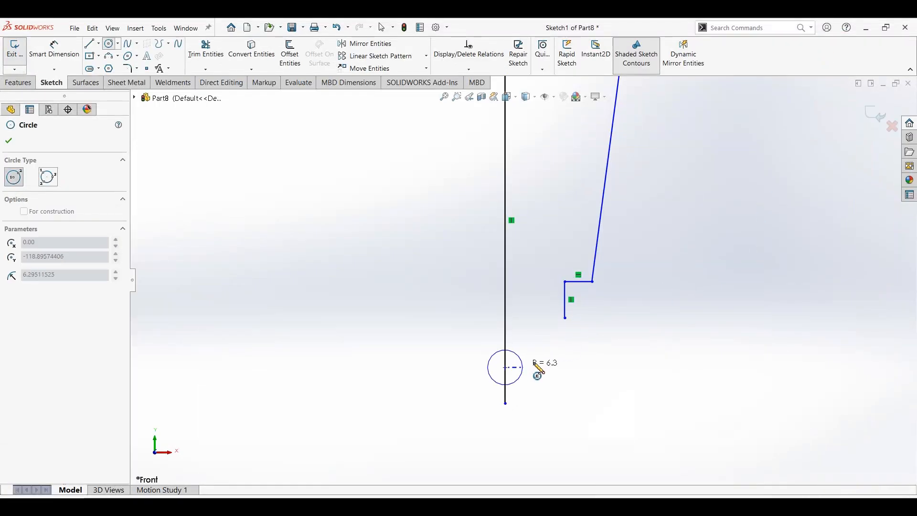
left_click(469, 326)
- Dimension the circle's diameter as 26 mm
left_click(77, 66)
left_click(556, 340)
left_click(605, 366)
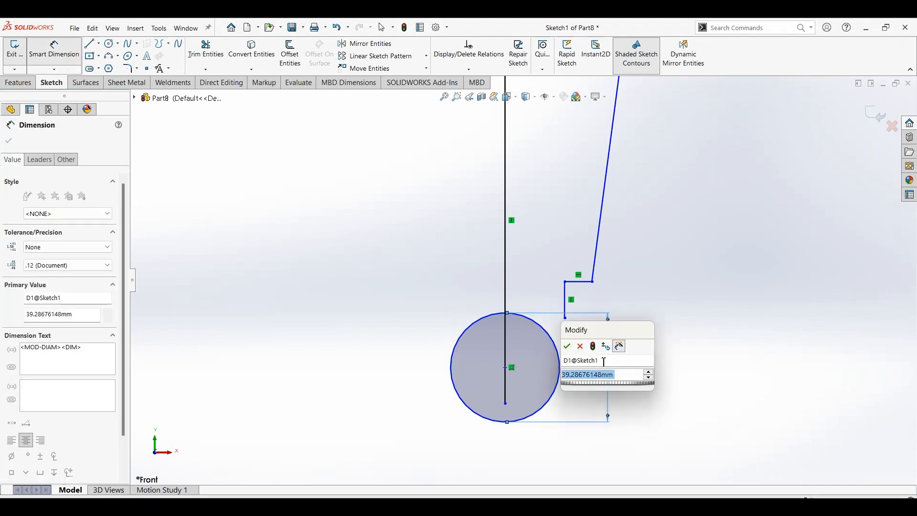
type("26")
key("Return")
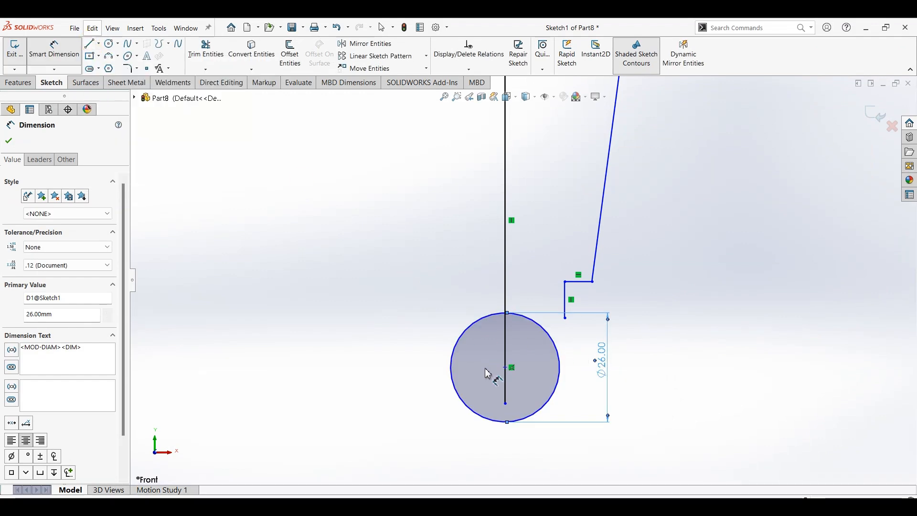
- Draw a horizontal line about 35 mm long outward from the lower endpoint of the vertical line, crossing the circle
left_click(506, 405)
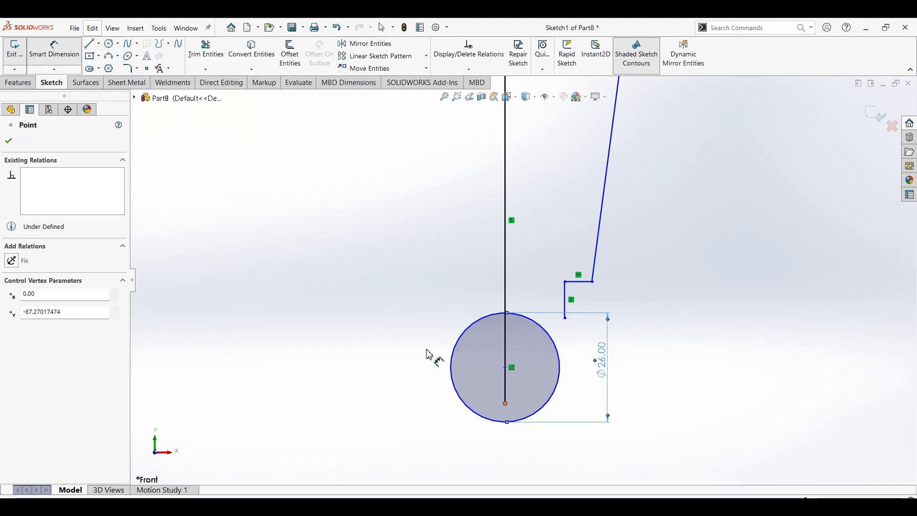
left_click(89, 44)
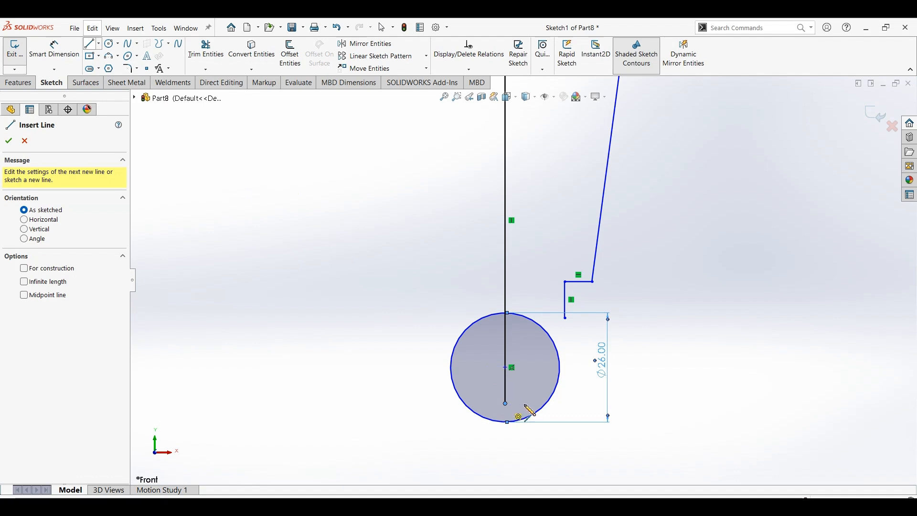
left_click(507, 404)
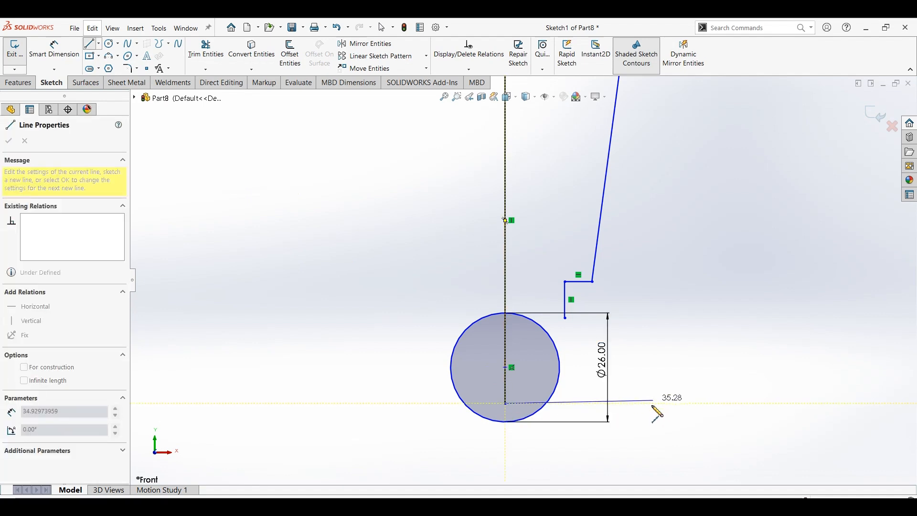
left_click(654, 408)
key("Escape")
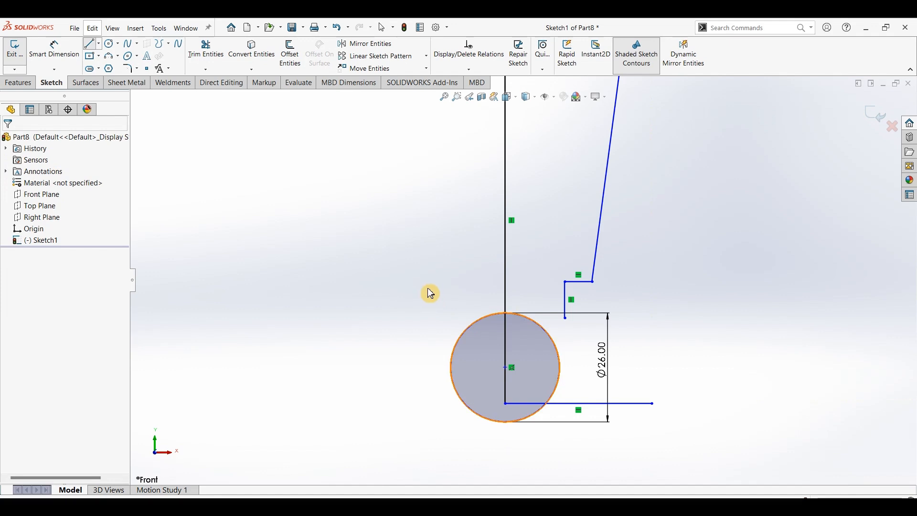
key("Escape")
key("f")
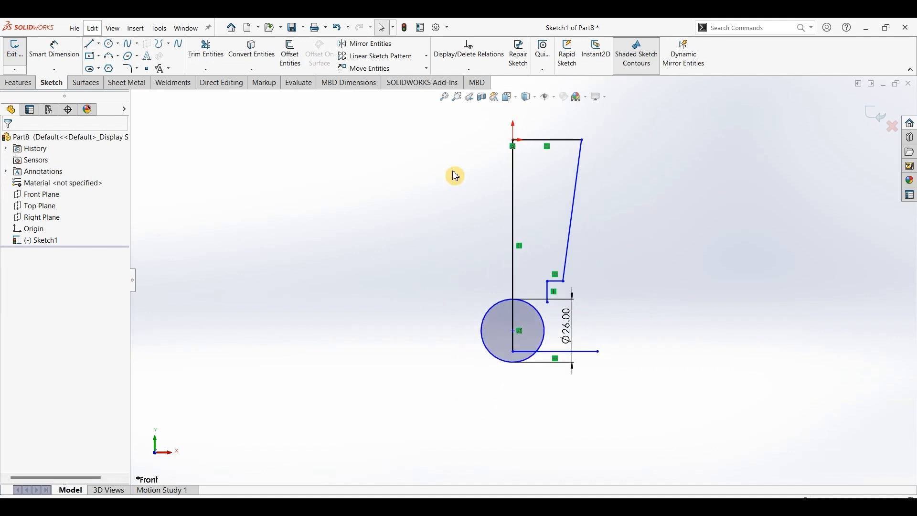
- Dimension the vertical centre line's length as 105 mm
left_click(54, 48)
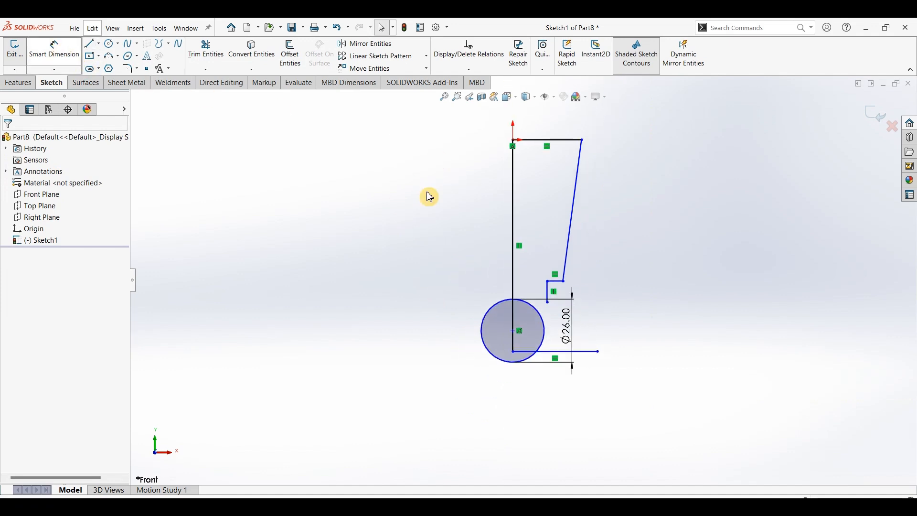
left_click(517, 241)
left_click(418, 243)
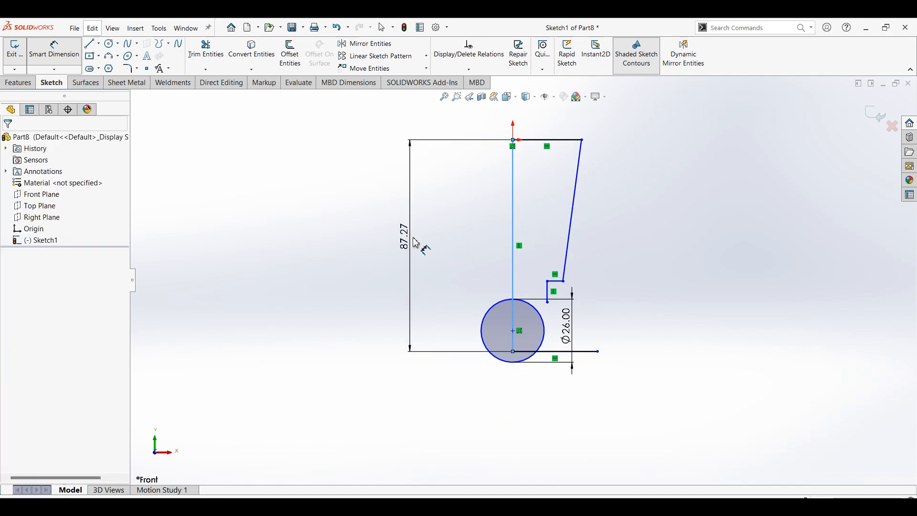
type("100")
key("Return")
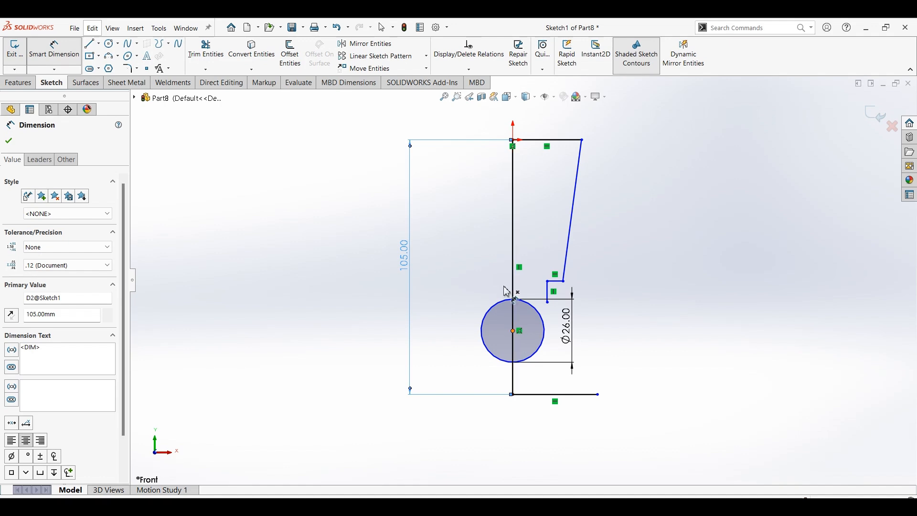
- Dimension the vertical distance from the origin to the circle's centre as 94 mm
left_click(513, 331)
left_click(513, 141)
left_click(626, 232)
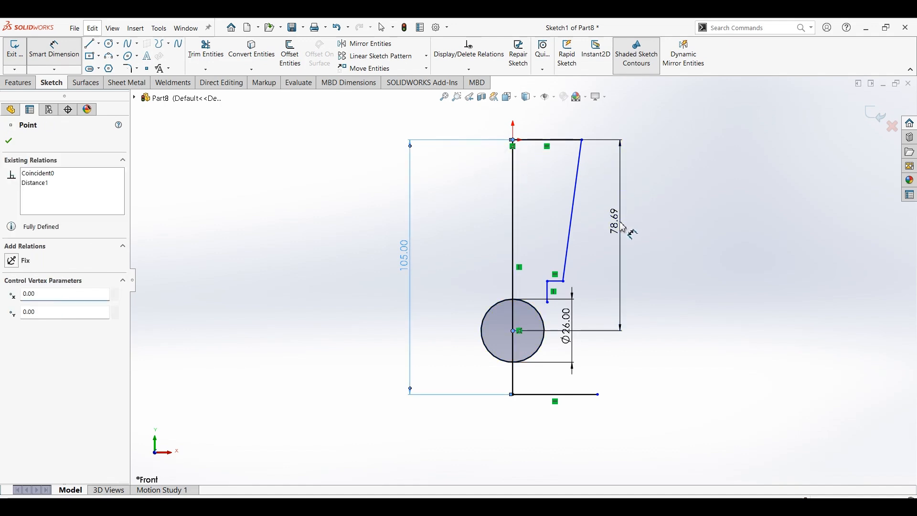
type("94")
key("Return")
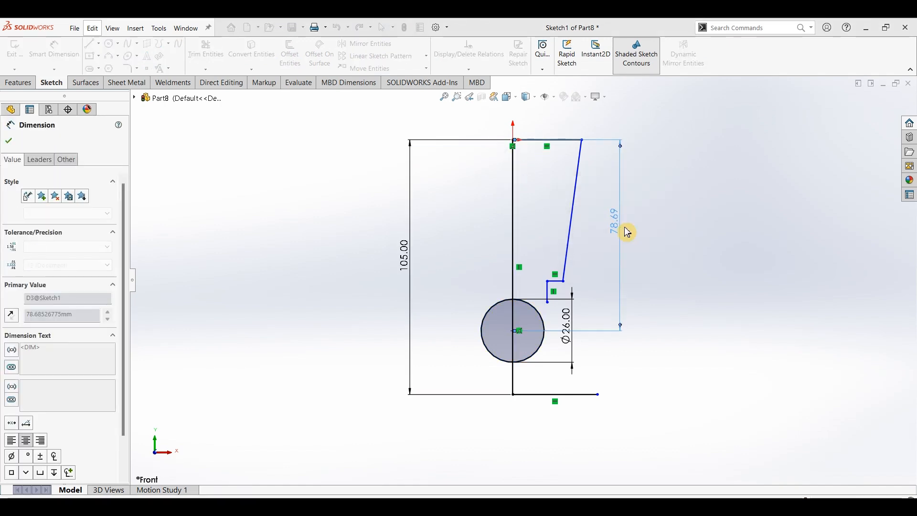
- Dimension the angle between the slanted line and the vertical centre line as 4 degrees
left_click(580, 180)
left_click(513, 184)
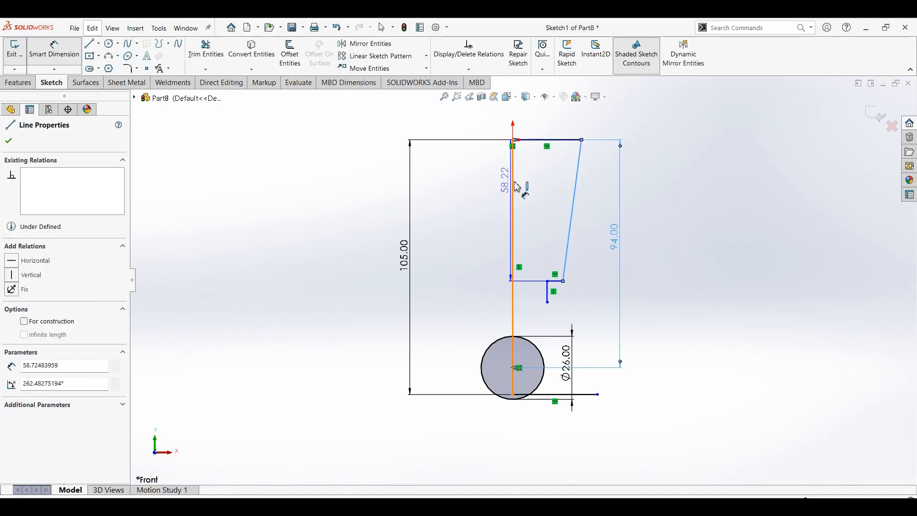
left_click(552, 192)
type("4")
key("Return")
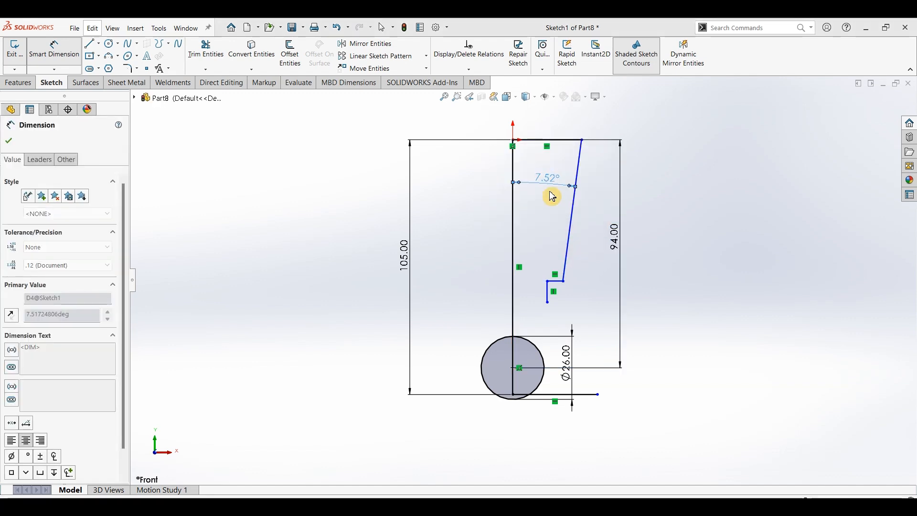
- Dimension the vertical height of the slanted line as 80 mm
left_click(580, 216)
left_click(664, 221)
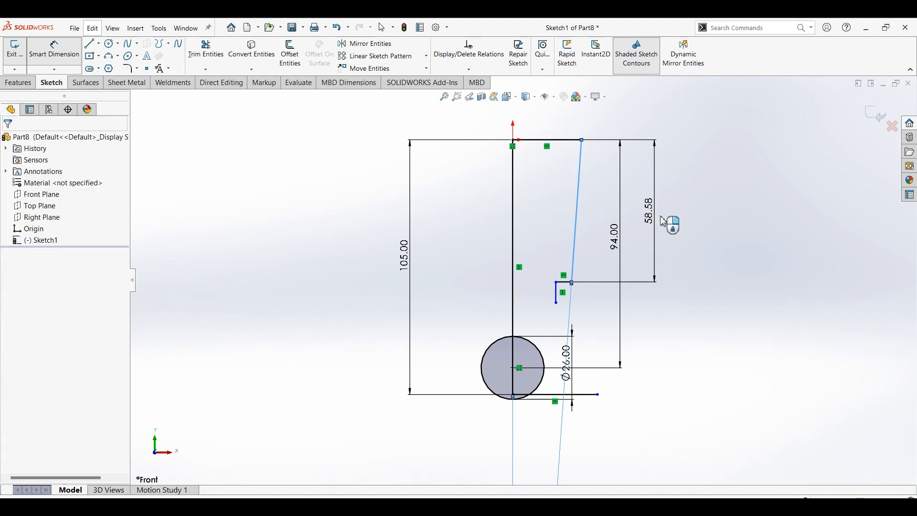
type("80")
key("Return")
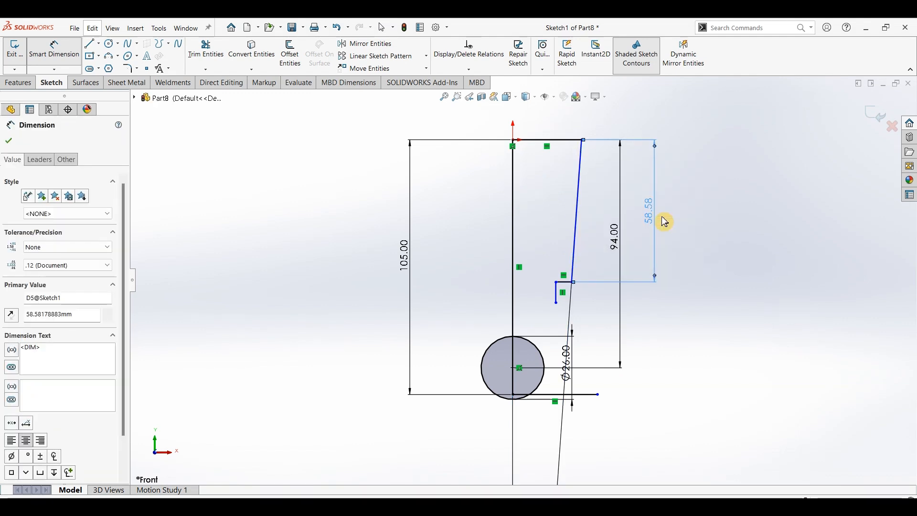
- Dimension the horizontal distance from the vertical centre line to the slanted line's lower endpoint as 10 mm
scroll(580, 375, "down", 3)
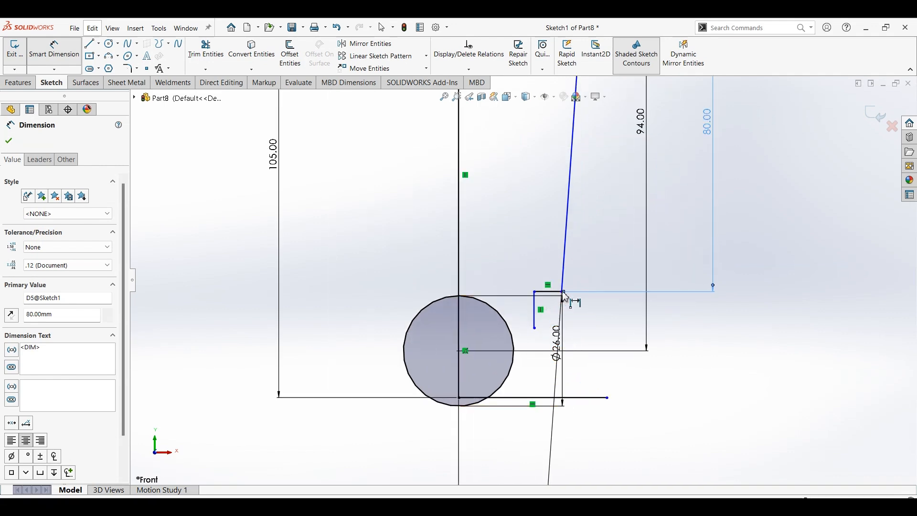
left_click(506, 289)
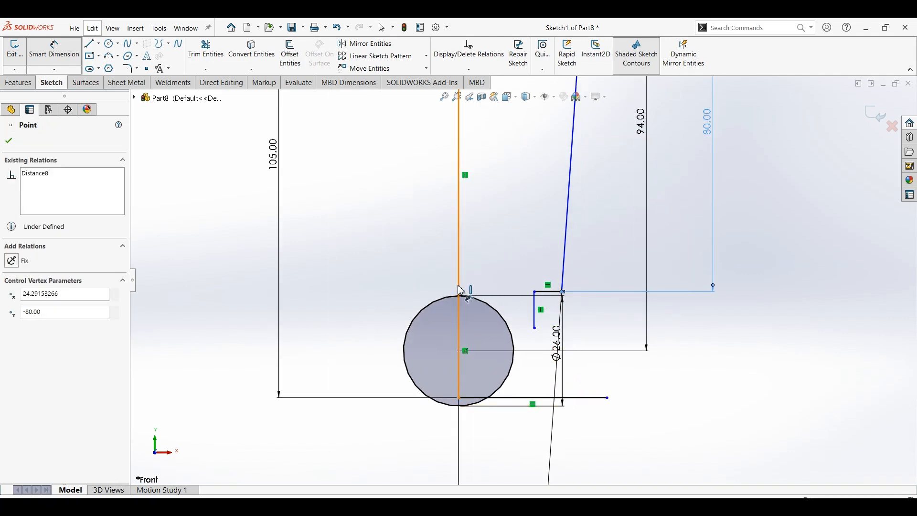
left_click(459, 280)
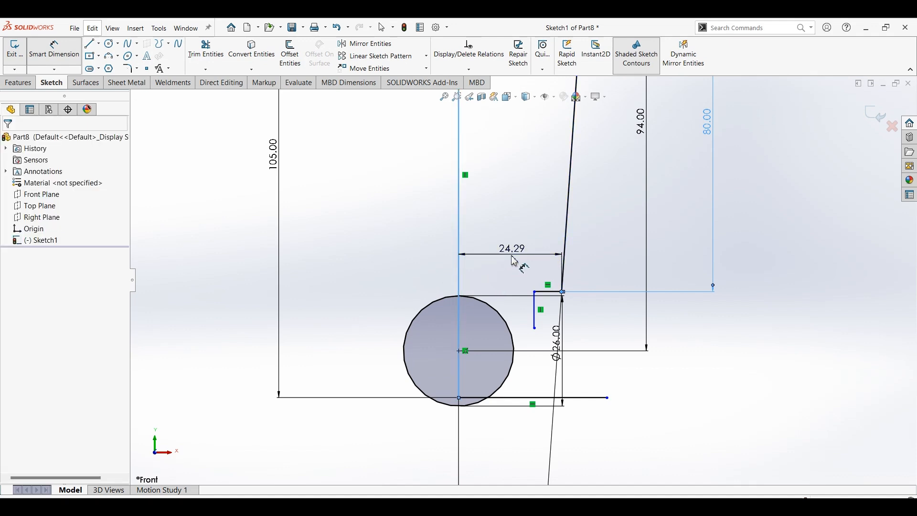
left_click(514, 262)
key("Return")
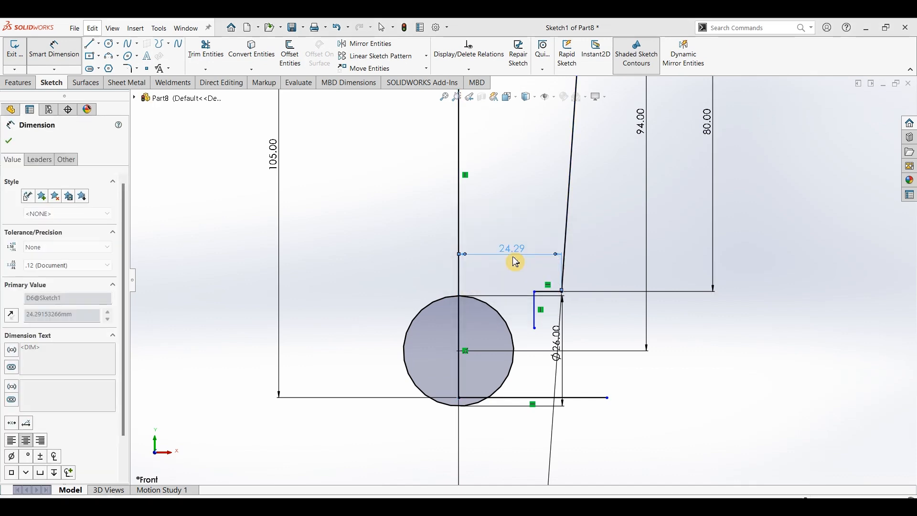
- Dimension the horizontal distance from the vertical centre line to the short vertical neck line as 8 mm
left_click(485, 290)
left_click(460, 288)
left_click(481, 286)
type("8")
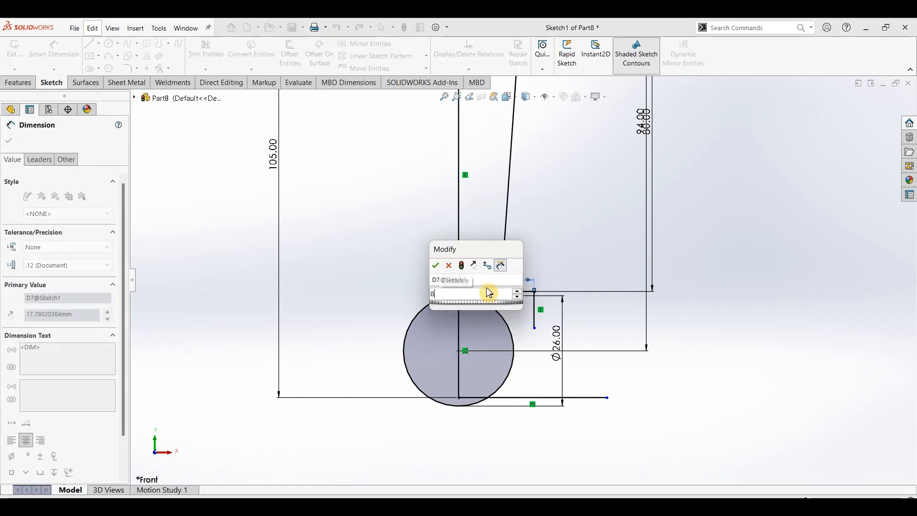
key("Return")
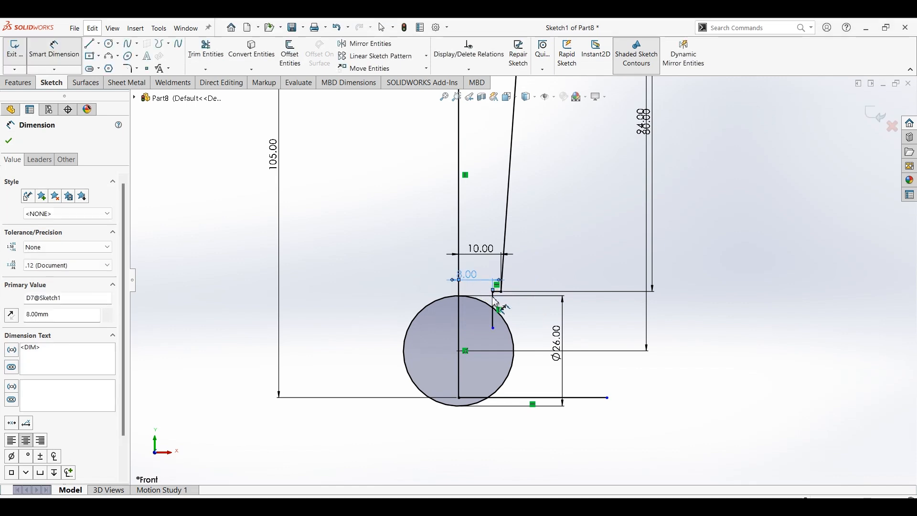
- Power-trim the circle, neck line, base line and overlapping segments to leave a closed half-profile of the handle and ball
key("Escape")
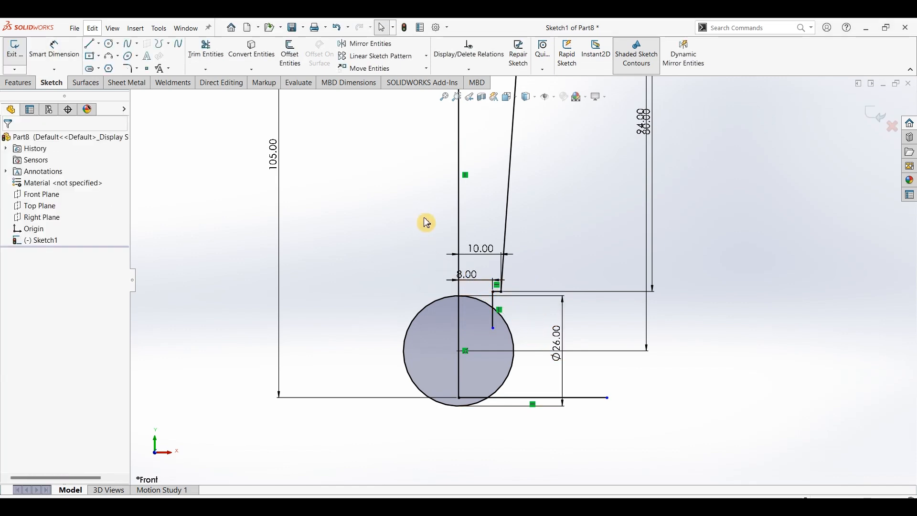
left_click(205, 50)
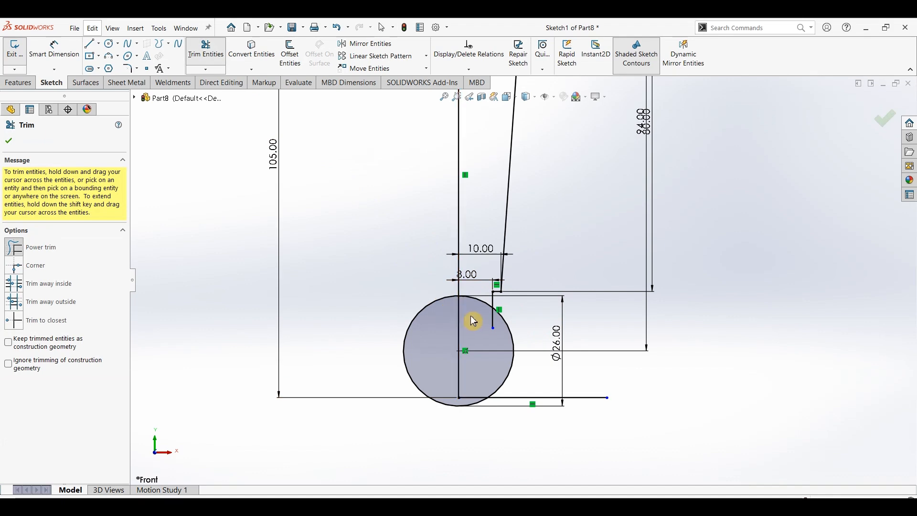
mouse_move(411, 290)
left_mouse_down()
mouse_move(430, 395)
mouse_move(451, 420)
mouse_move(488, 420)
mouse_move(479, 428)
left_mouse_up()
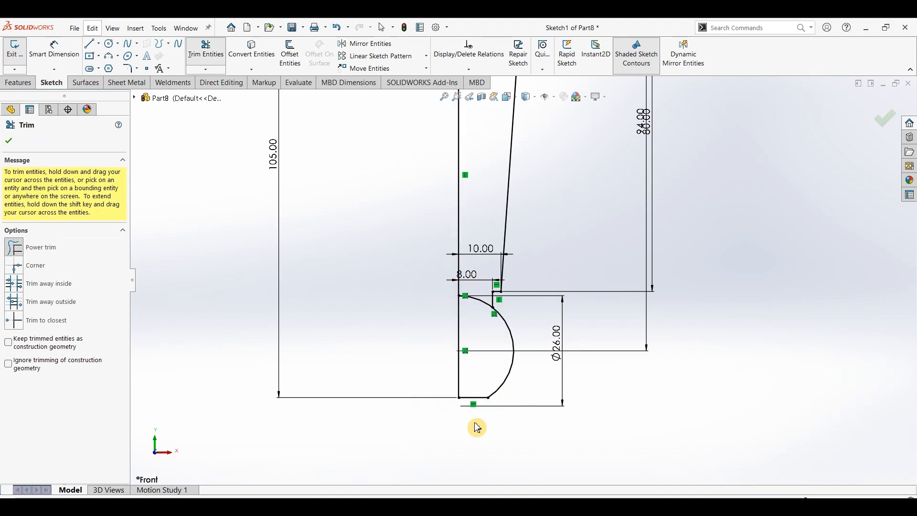
left_click_drag(476, 273, 475, 268)
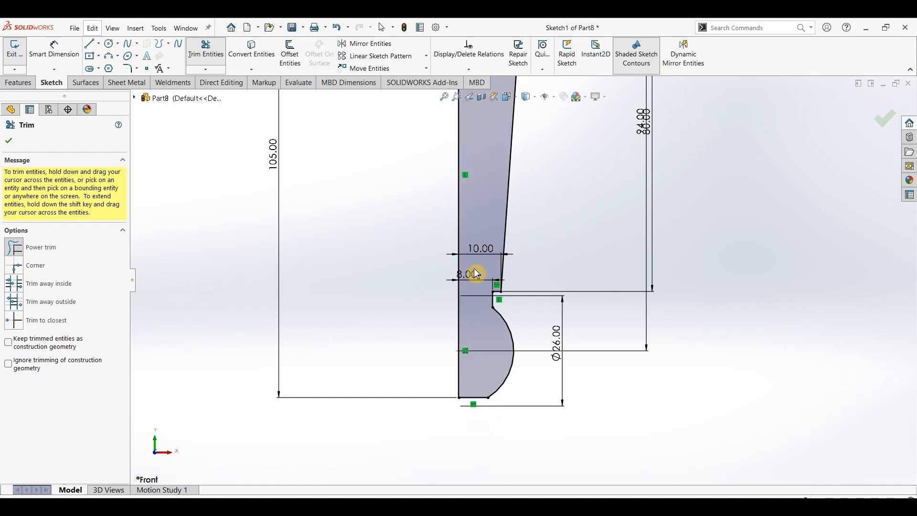
- Revolve the half-profile 360 degrees about its vertical centre line to form the solid handle
scroll(537, 350, "up", 4)
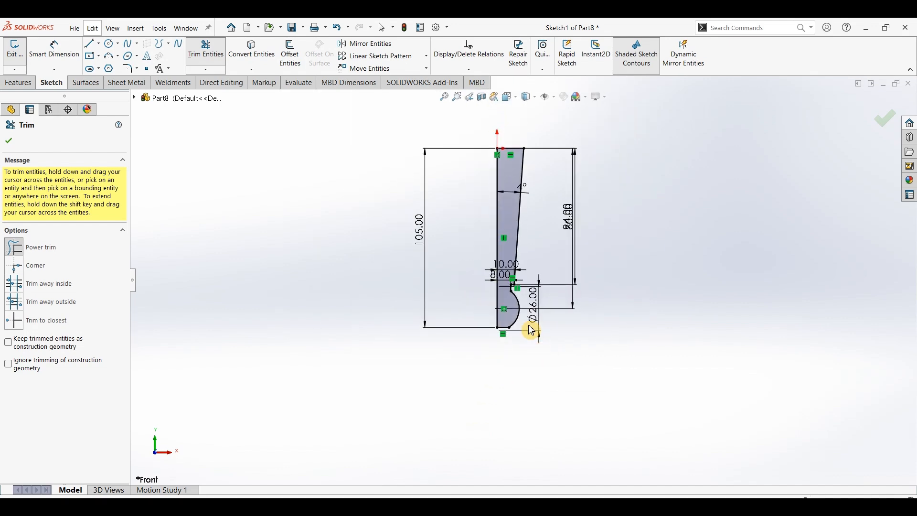
left_click(19, 82)
left_click(51, 74)
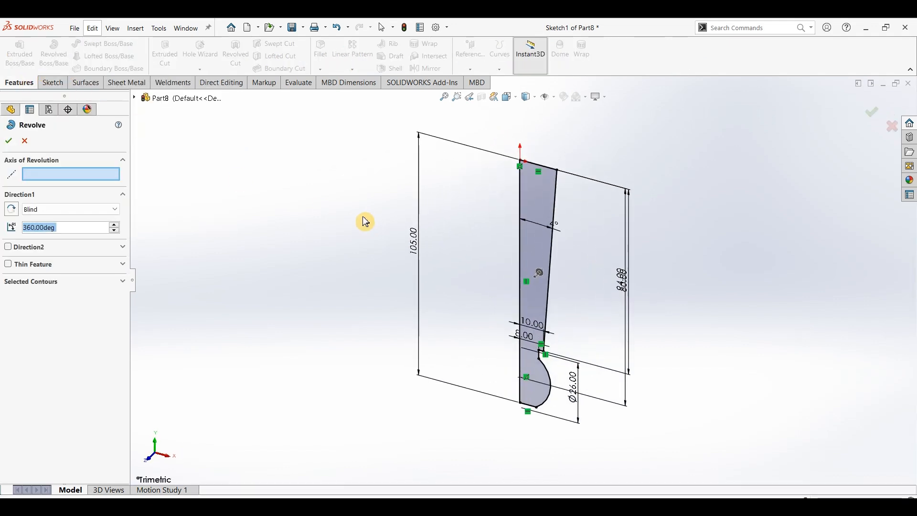
left_click(523, 211)
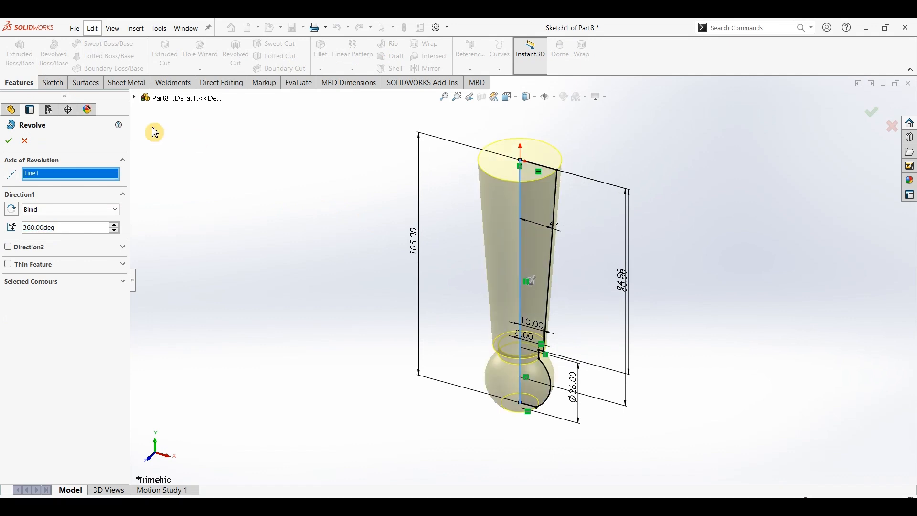
left_click(9, 141)
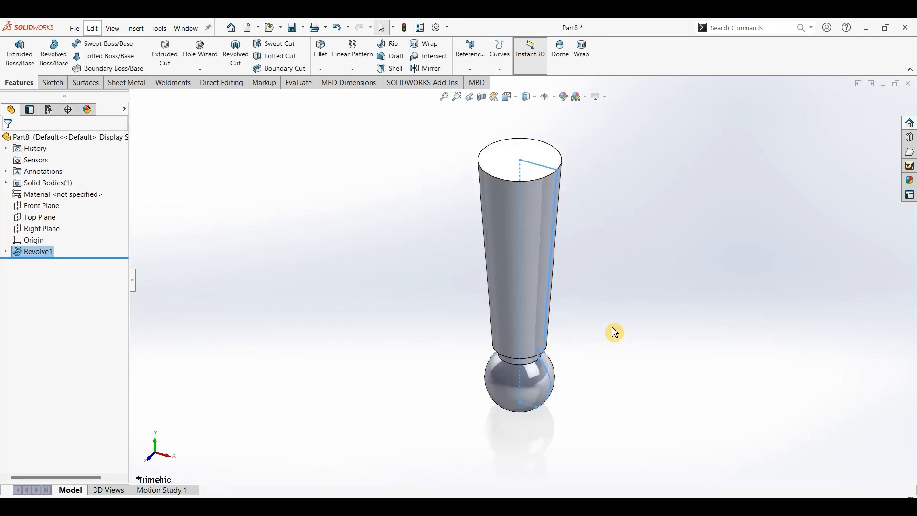
- Sketch two circles on the Front Plane: about 46 mm diameter at the origin, and about 47 mm diameter about 91 mm to its left
middle_click_drag(612, 331, 616, 285)
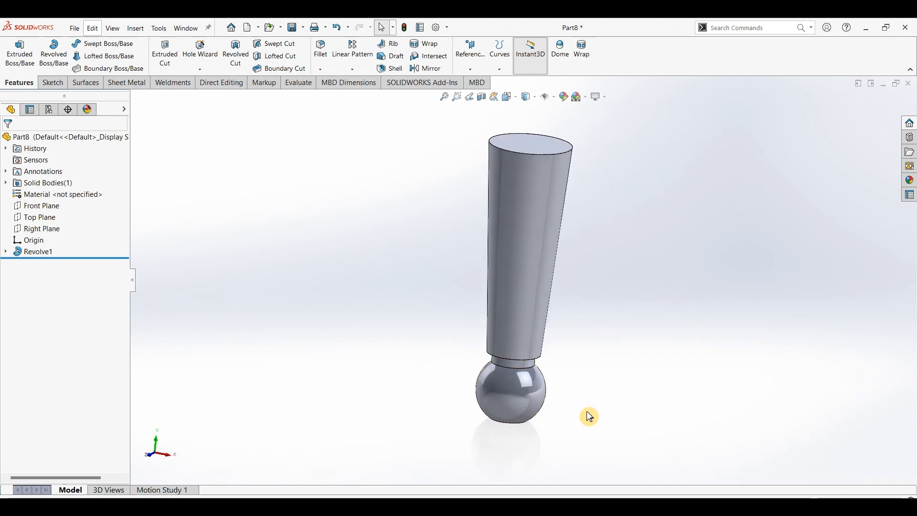
key("ctrl+7")
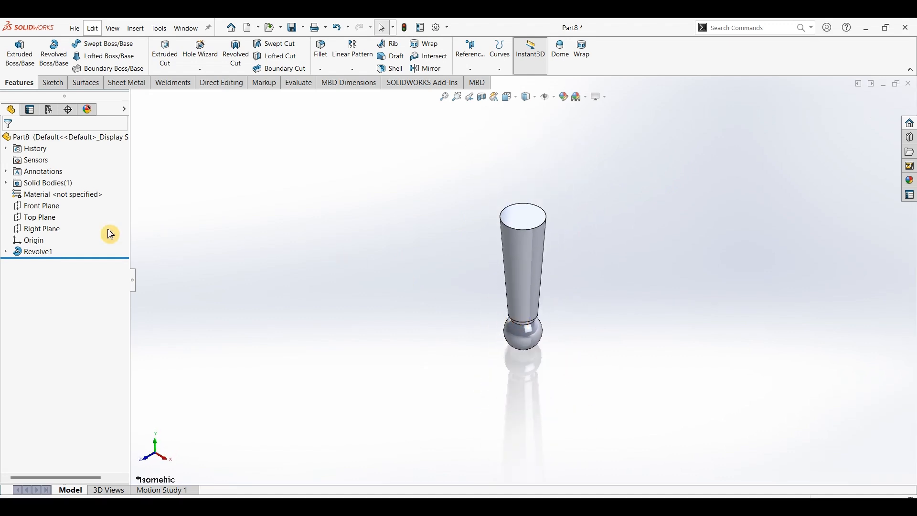
left_click(54, 211)
left_click(54, 84)
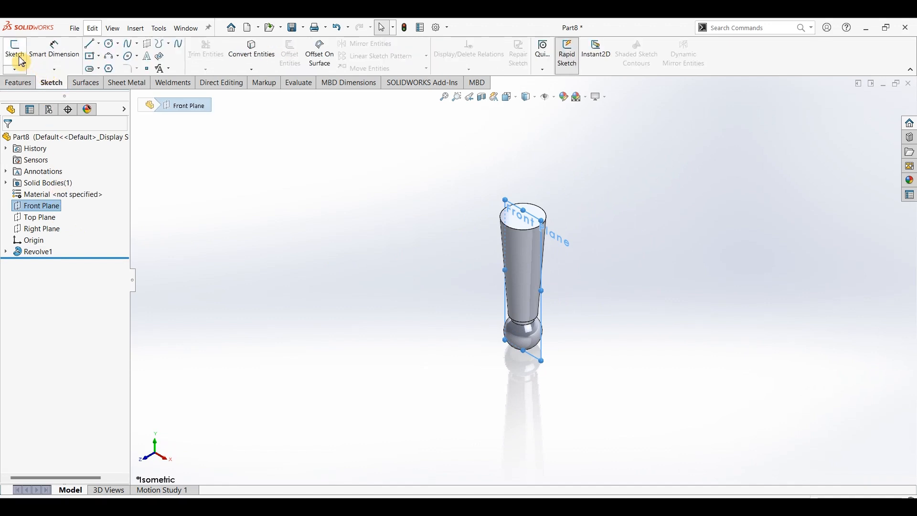
left_click(21, 61)
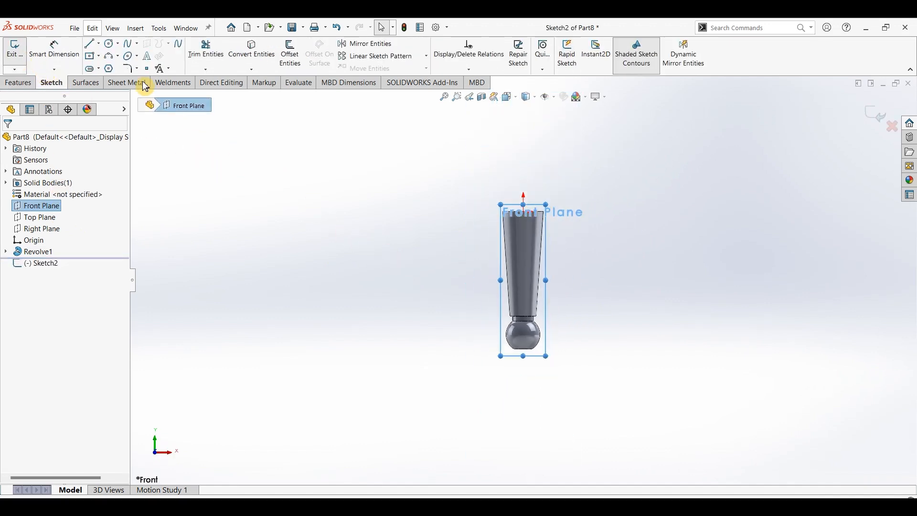
scroll(515, 197, "down", 5)
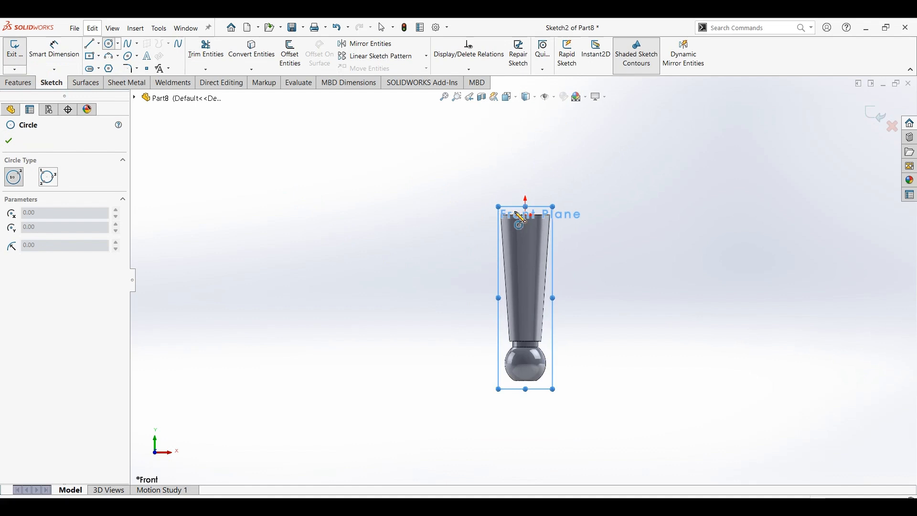
left_click(536, 236)
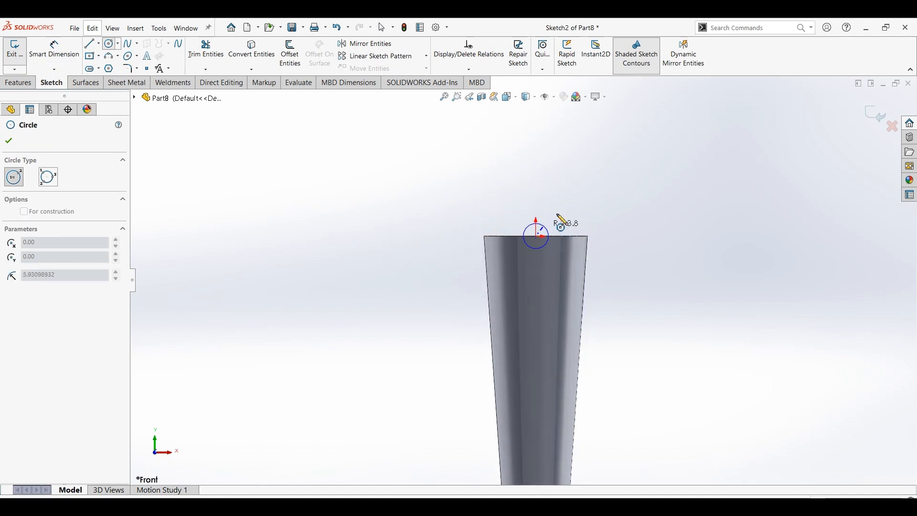
left_click(599, 196)
left_click(233, 236)
left_click(279, 177)
- Dimension both circles with a diameter of 40 mm
left_click(40, 68)
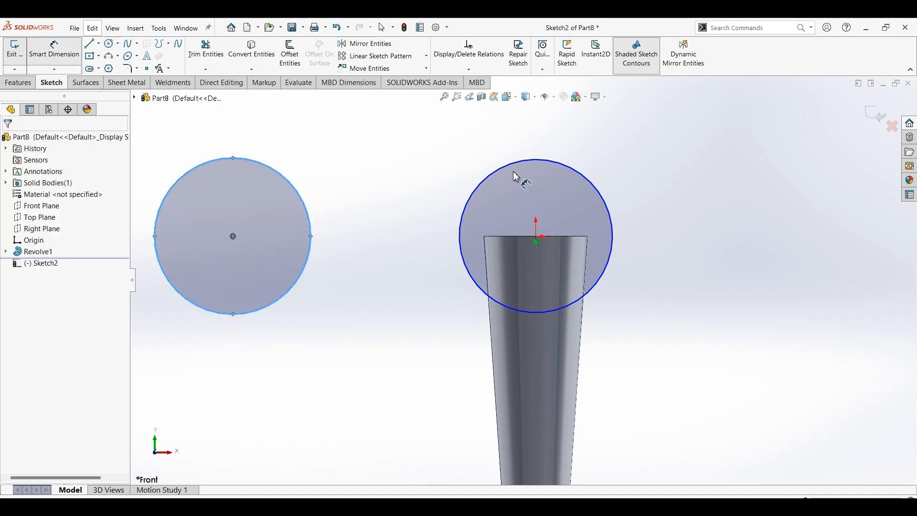
left_click(638, 170)
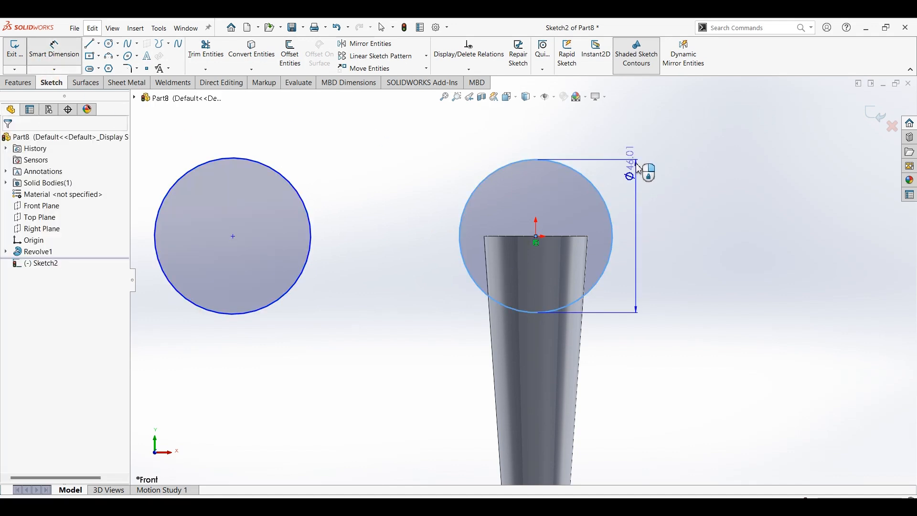
left_click(705, 196)
type("40")
key("Return")
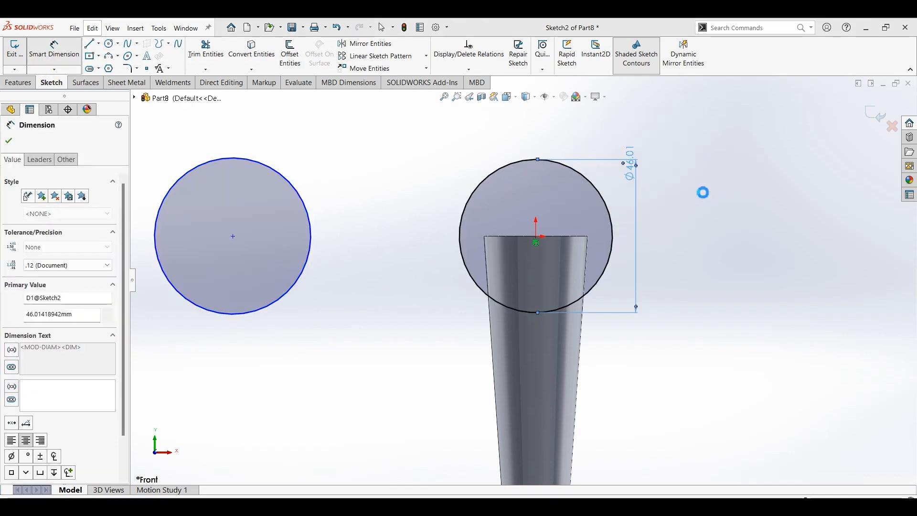
left_click(282, 174)
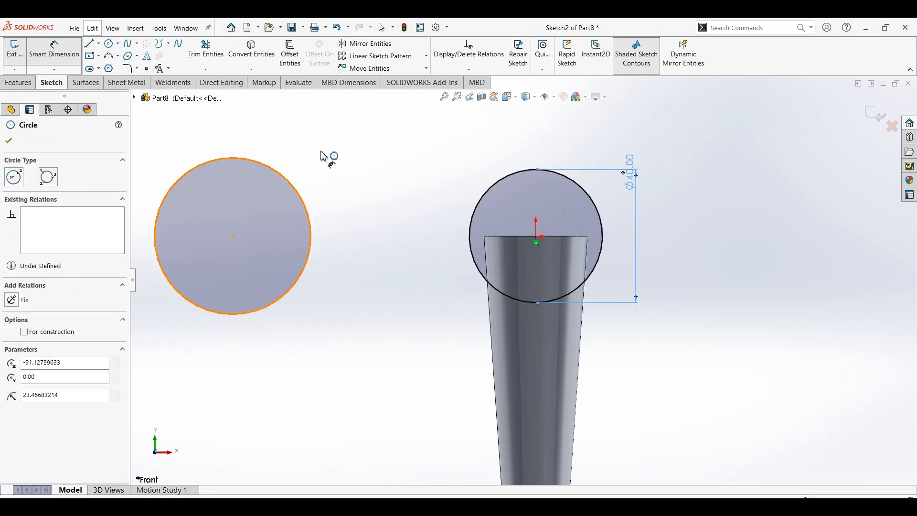
left_click(337, 159)
left_click(336, 157)
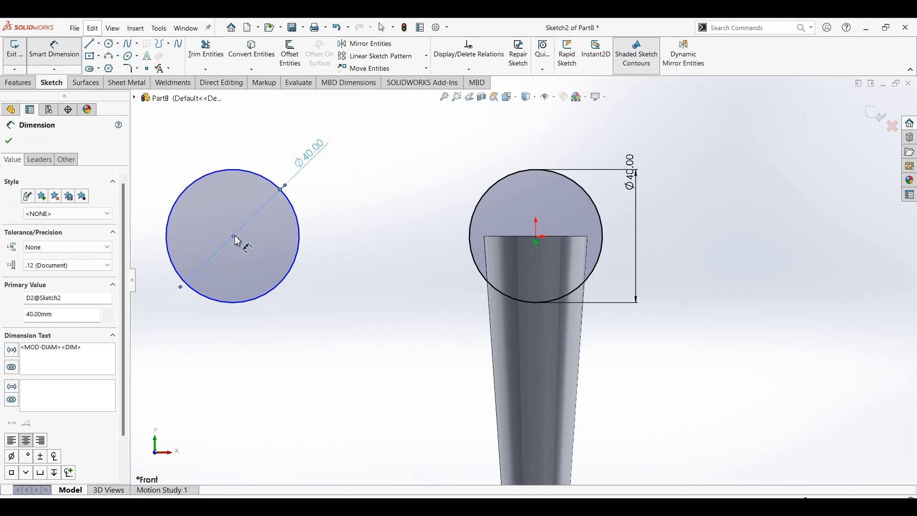
- Dimension the horizontal distance between the two circle centres as 70 mm
left_click(234, 236)
left_click(536, 237)
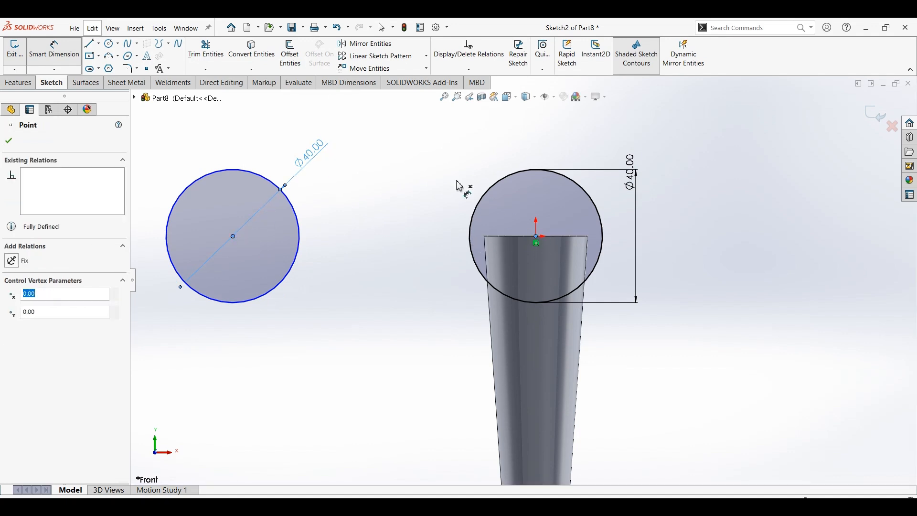
left_click(408, 167)
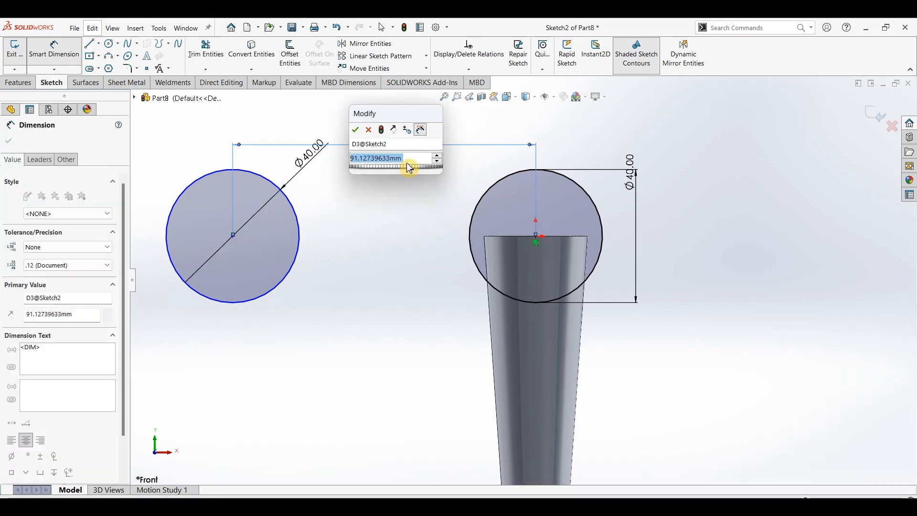
type("70")
key("Return")
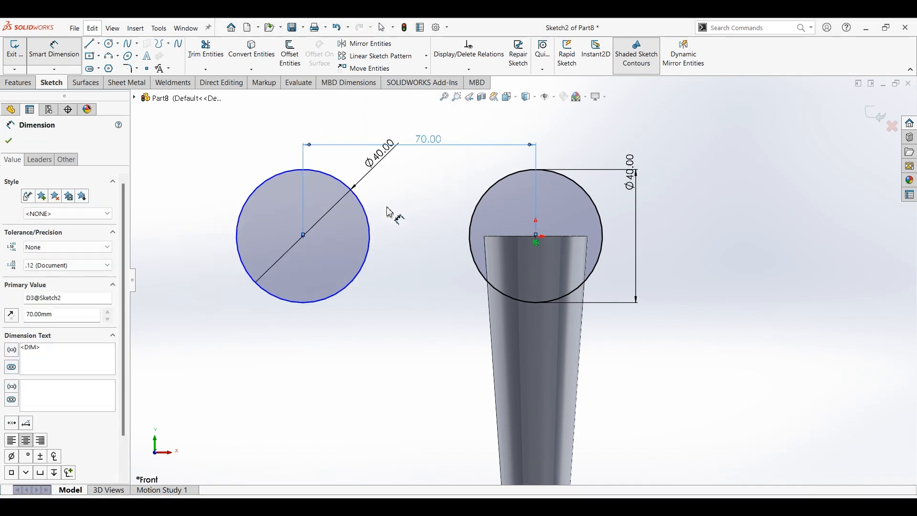
left_click(357, 225)
key("Escape")
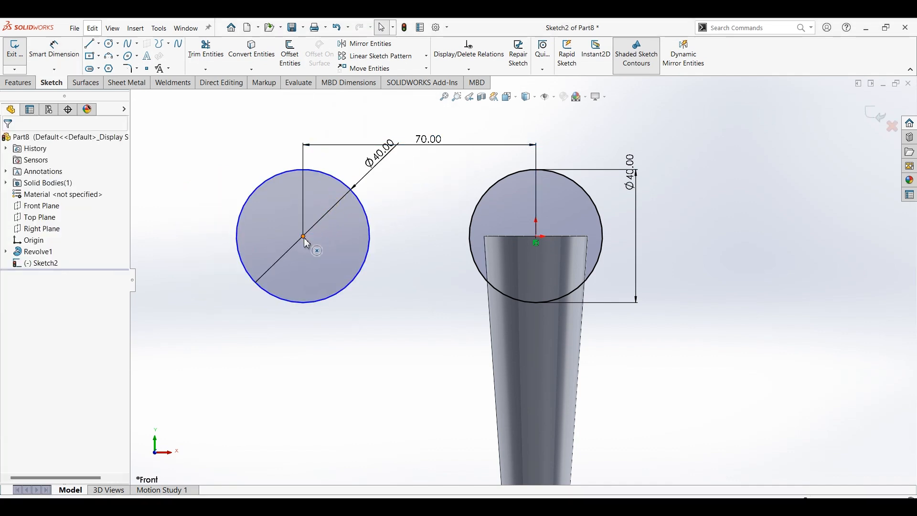
- Add a horizontal relation between the left circle's centre and the origin
left_click(304, 237)
left_click(538, 239, "ctrl")
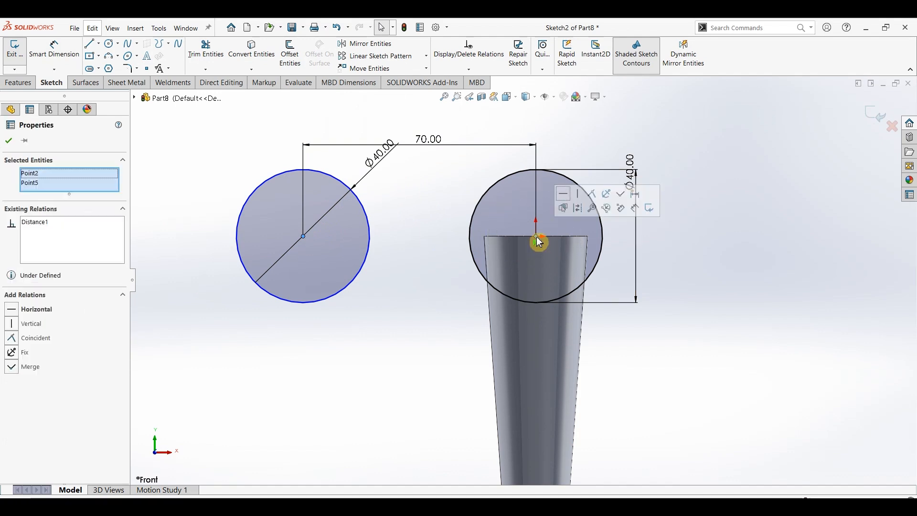
left_click(563, 197)
left_click(398, 190)
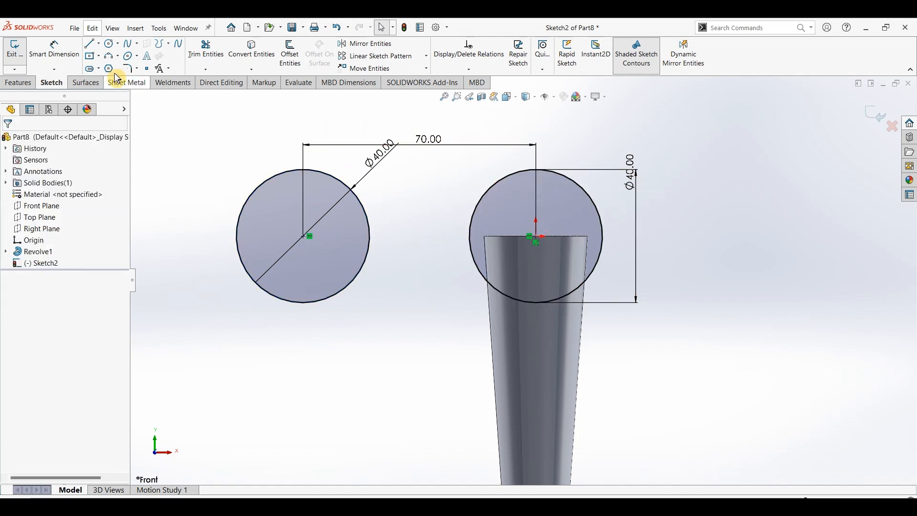
- Sketch two inward-curving three-point arcs between the circles, the upper with about 67 mm radius and the lower with about 63 mm radius
left_click(113, 61)
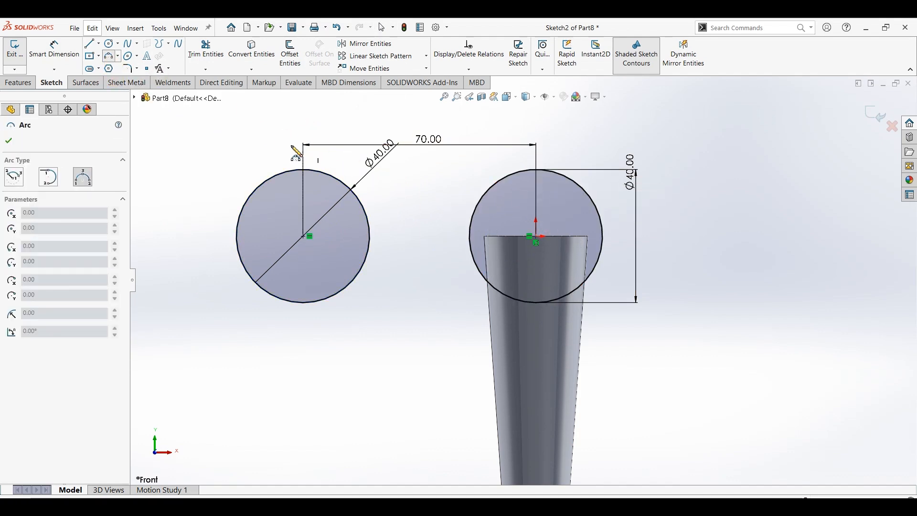
left_click(514, 145)
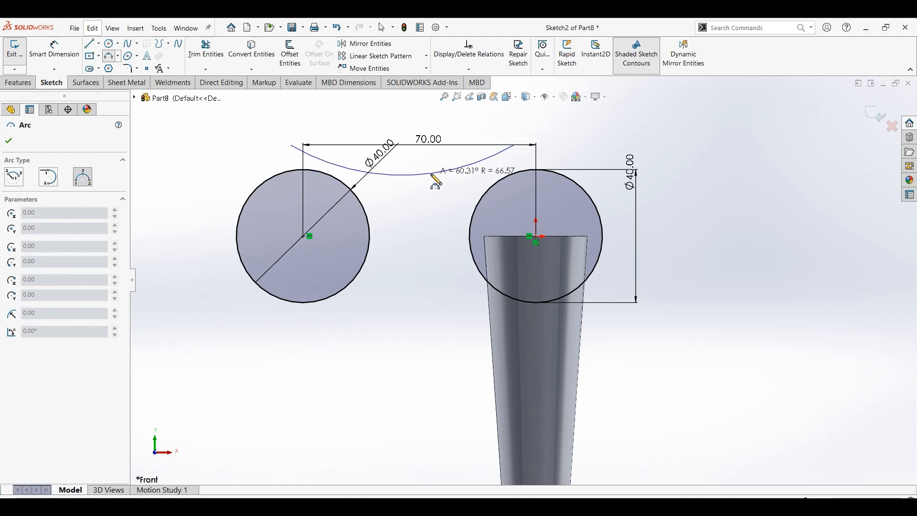
left_click(402, 175)
left_click(292, 320)
left_click(476, 340)
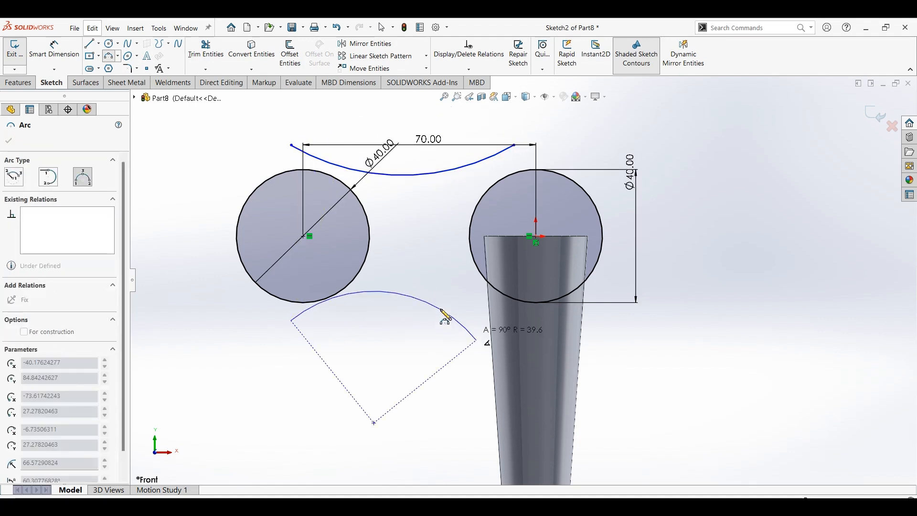
left_click(389, 309)
key("Escape")
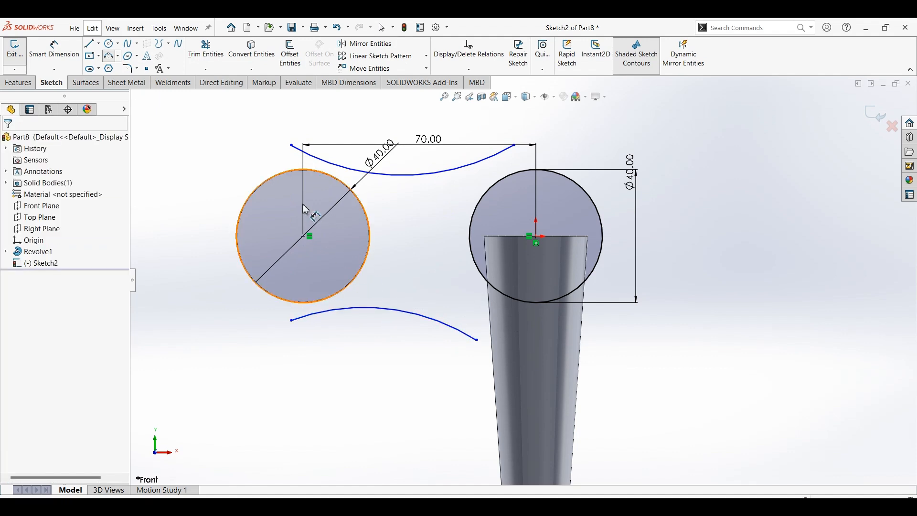
- Make the upper arc tangent to both the left and the right circle
left_click(322, 161)
left_click(313, 169, "ctrl")
left_click(354, 126)
key("Escape")
left_click(500, 168)
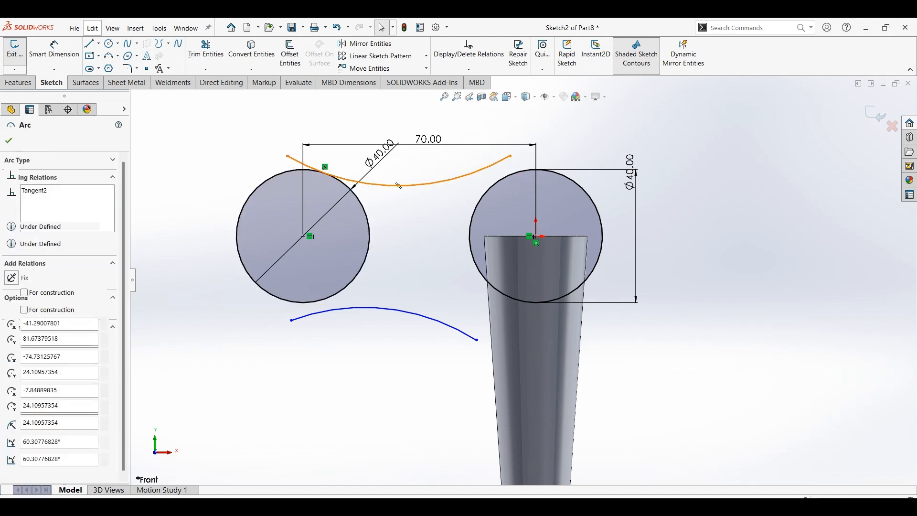
left_click(509, 181, "ctrl")
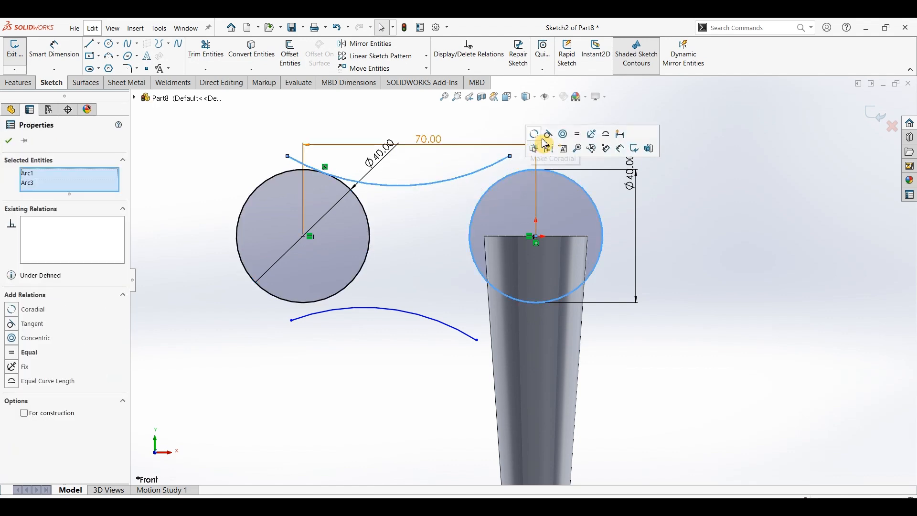
left_click(536, 143)
key("Escape")
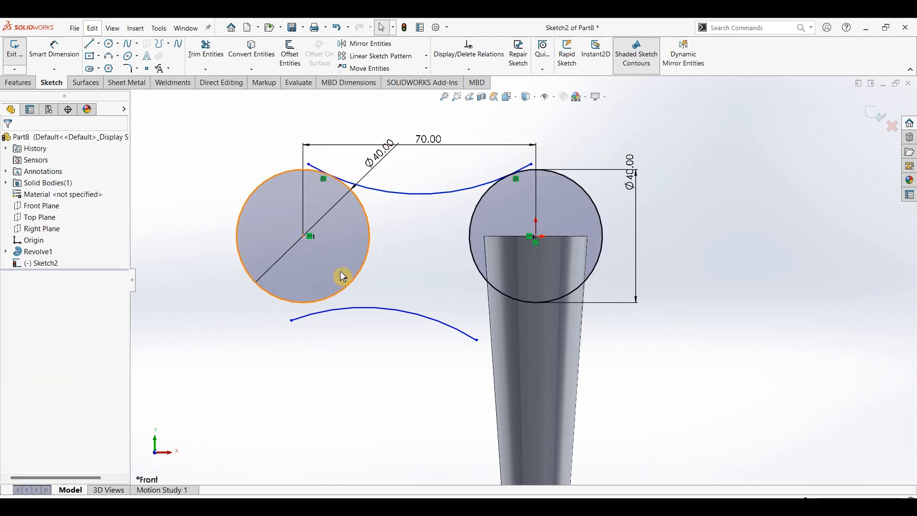
- Make the lower arc tangent to both the left and the right circle
left_click(322, 305)
left_click(335, 310, "ctrl")
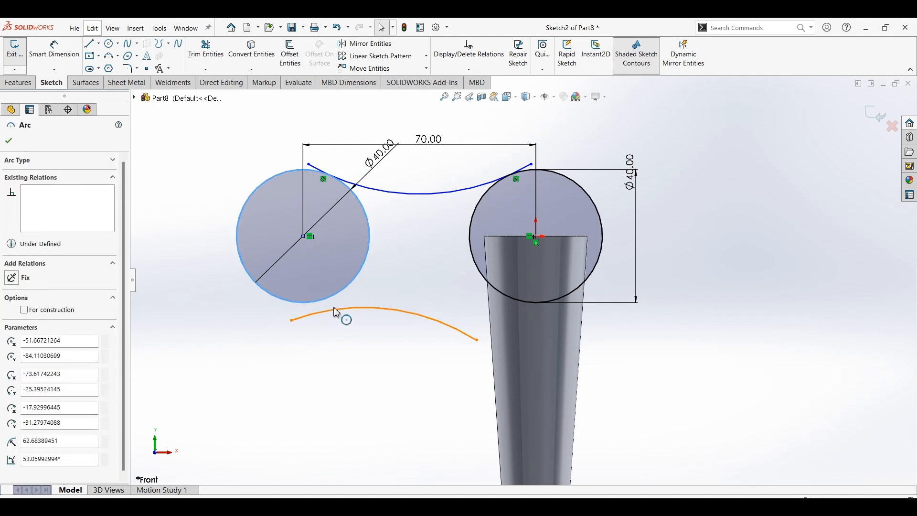
left_click(372, 269)
key("Escape")
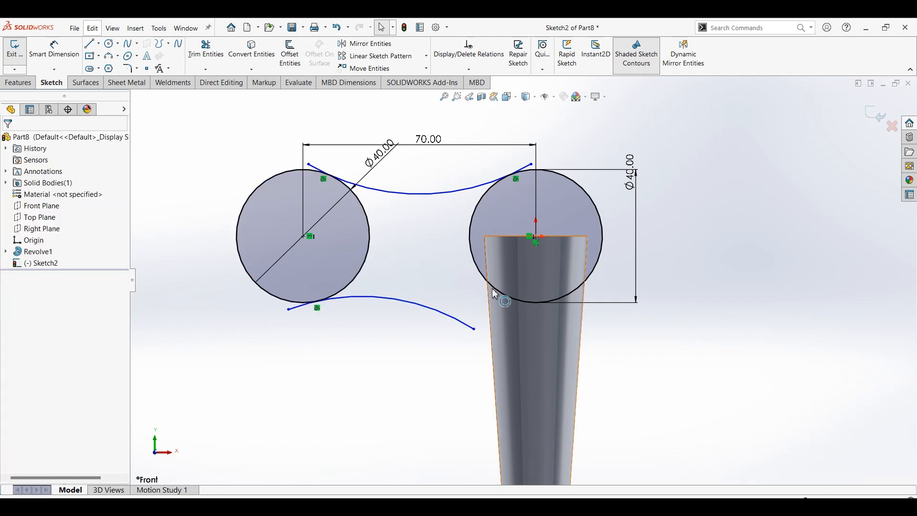
left_click(493, 293)
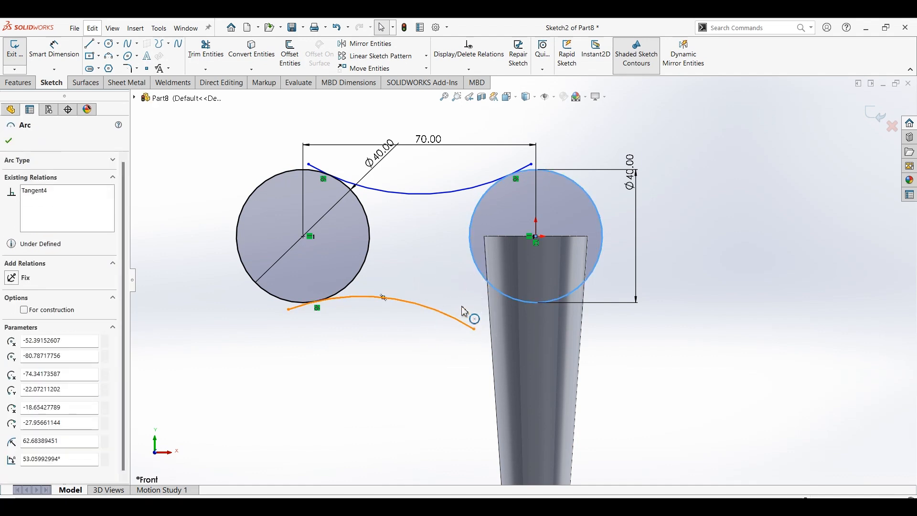
left_click(465, 312, "ctrl")
left_click(503, 286)
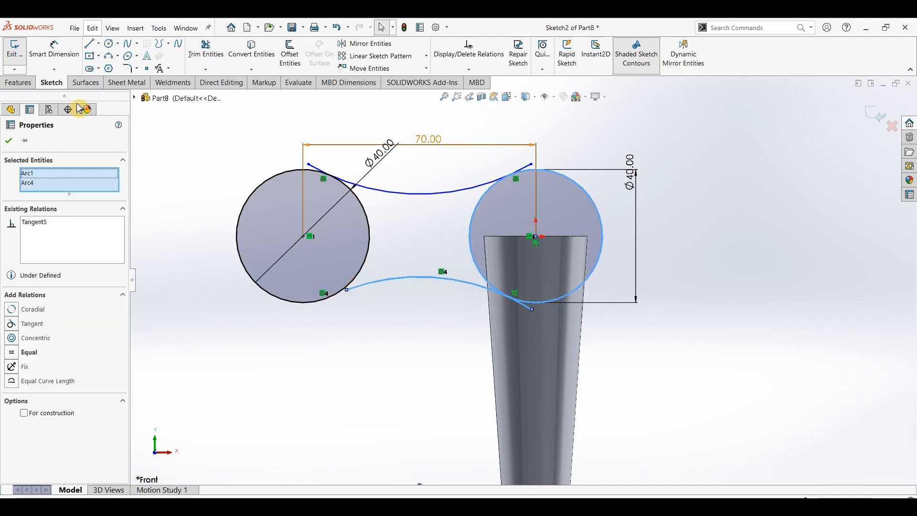
key("Escape")
- Dimension the upper arc's radius as 100 mm
left_click(425, 193)
left_click(425, 169)
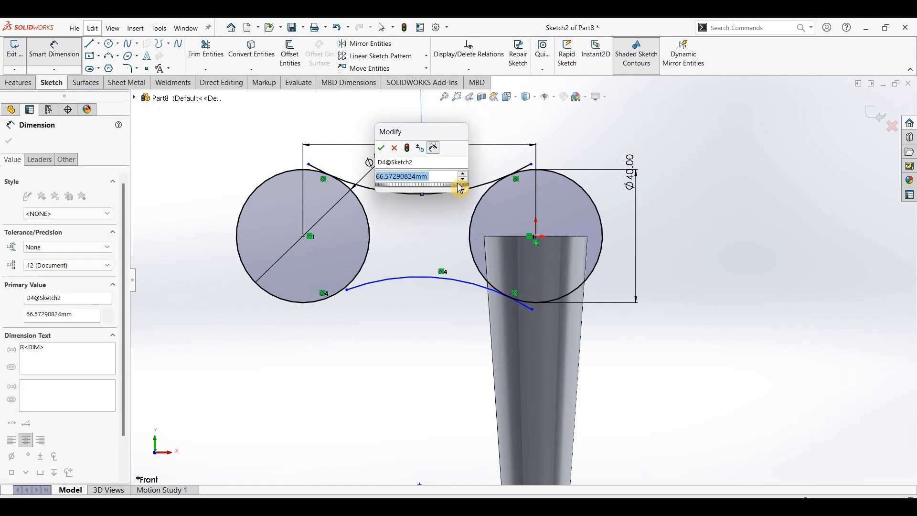
type("100")
key("Return")
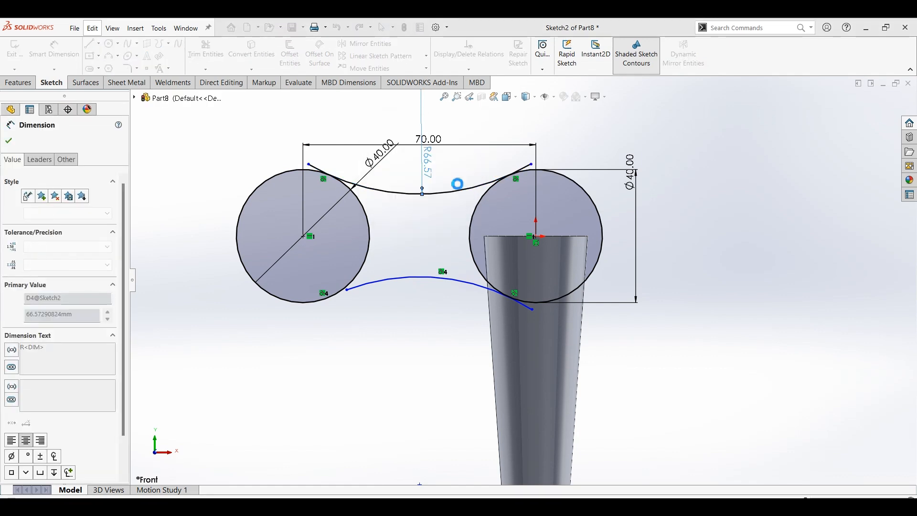
- Dimension the lower arc's radius as 75 mm
left_click(428, 291)
left_click(427, 299)
type("75")
key("Return")
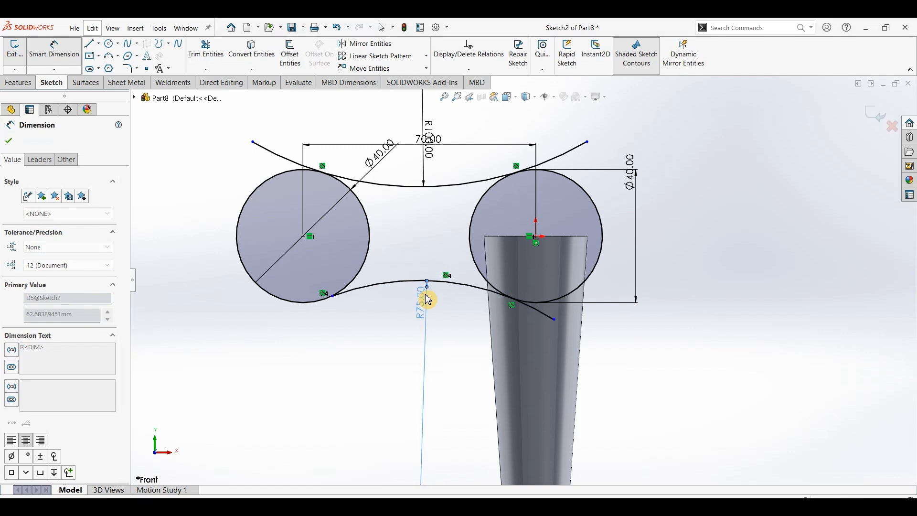
key("Escape")
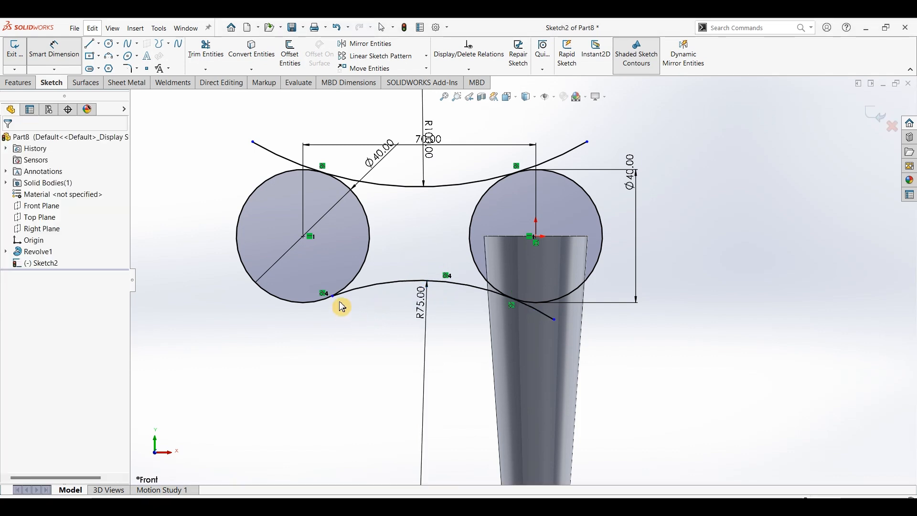
key("Escape")
- Stretch the lower arc's left end past the left circle and trim all four arc ends overhanging the two circles
left_click_drag(333, 296, 277, 326)
key("Escape")
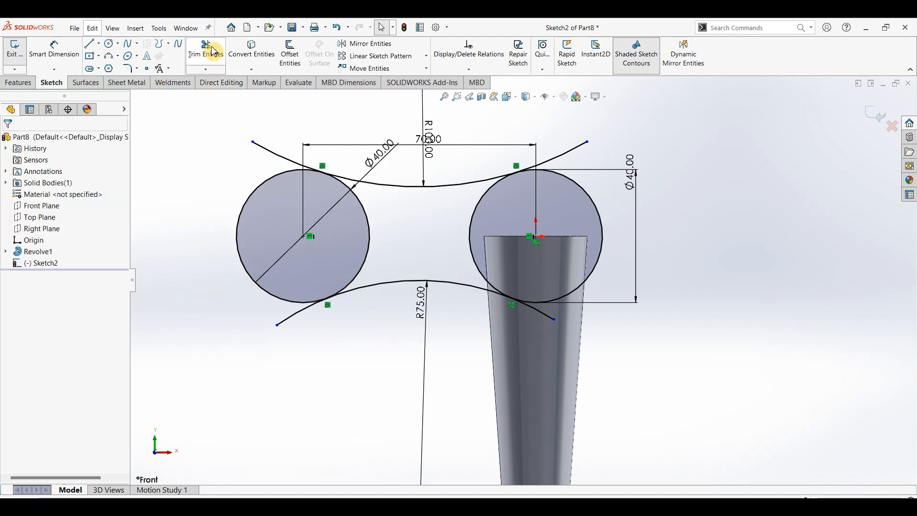
left_click(206, 50)
left_click_drag(248, 164, 268, 144)
left_click_drag(241, 307, 297, 326)
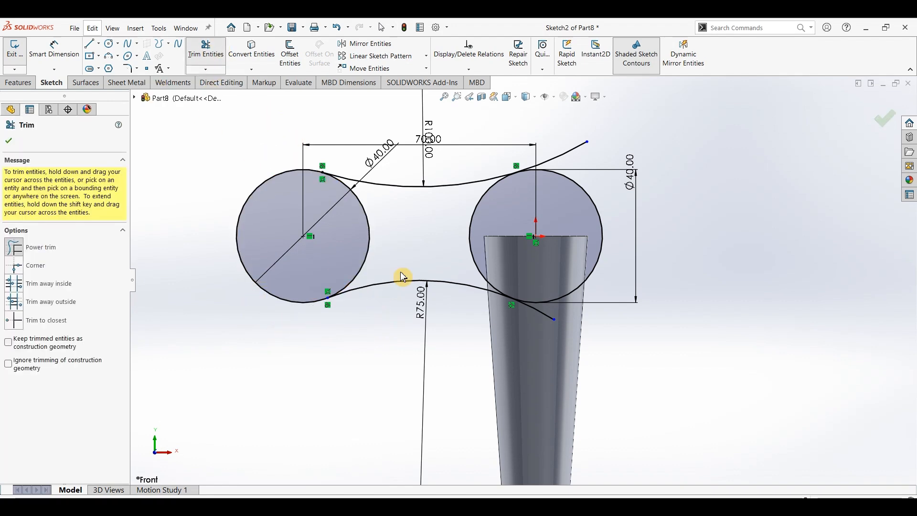
left_click_drag(559, 137, 575, 163)
left_click_drag(525, 327, 545, 320)
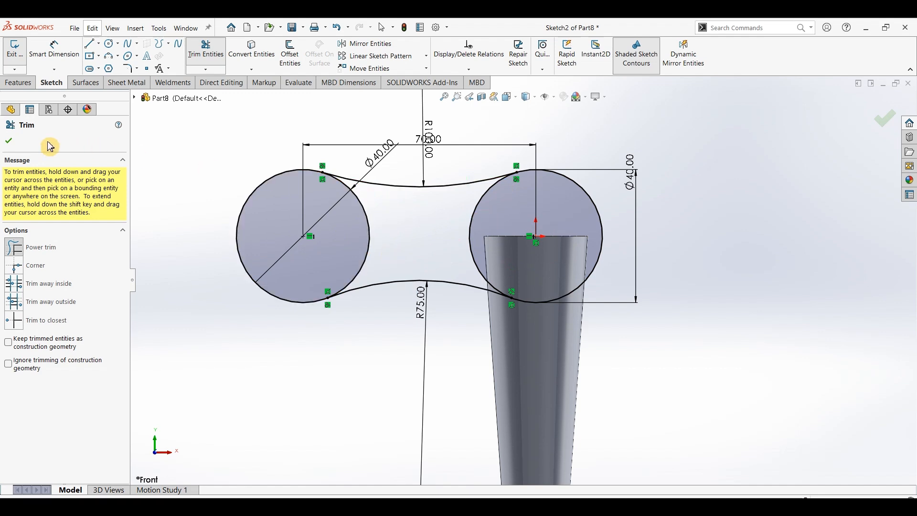
left_click(11, 143)
- Extrude both circle regions and the link region between them 30 mm with the Mid Plane end condition, merging the result
left_click(24, 86)
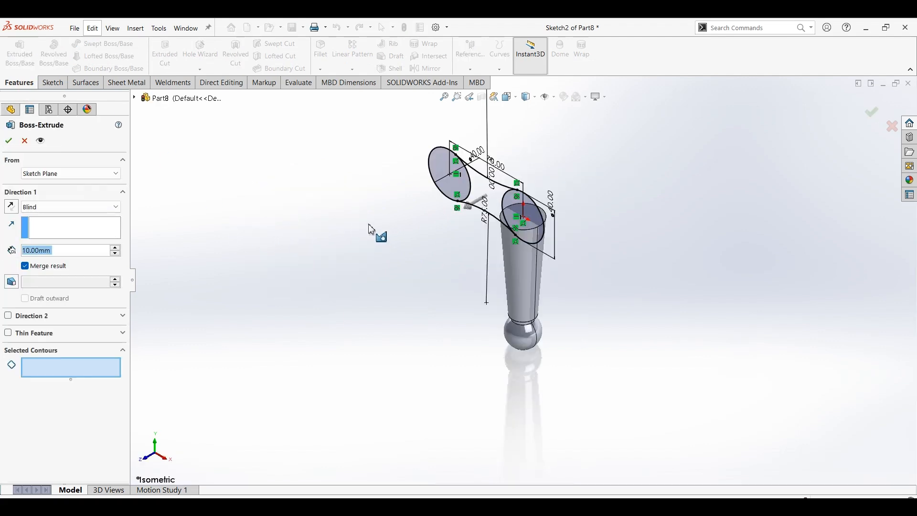
left_click(451, 177)
left_click(502, 206)
left_click(521, 216)
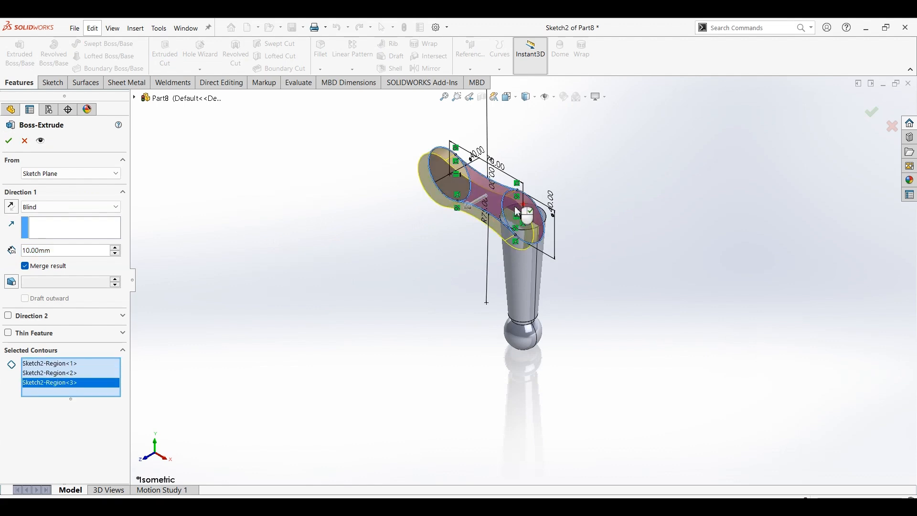
left_click(42, 206)
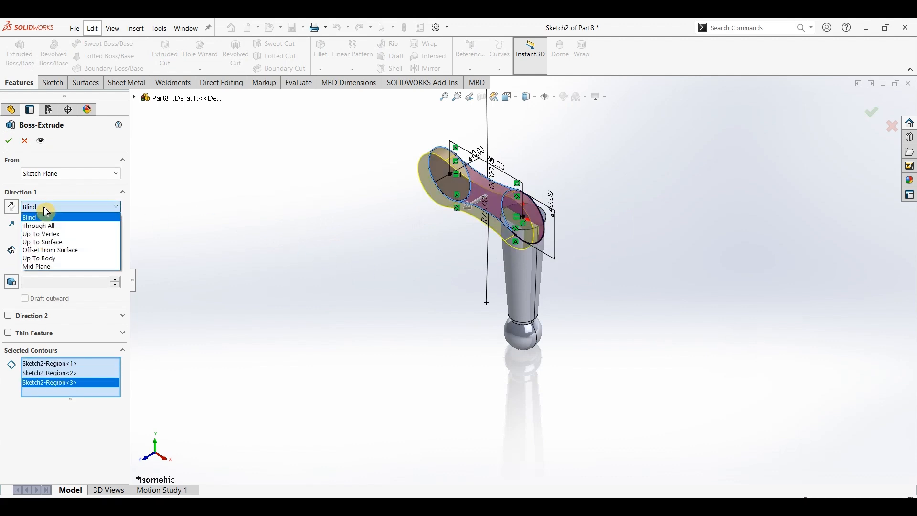
left_click(44, 266)
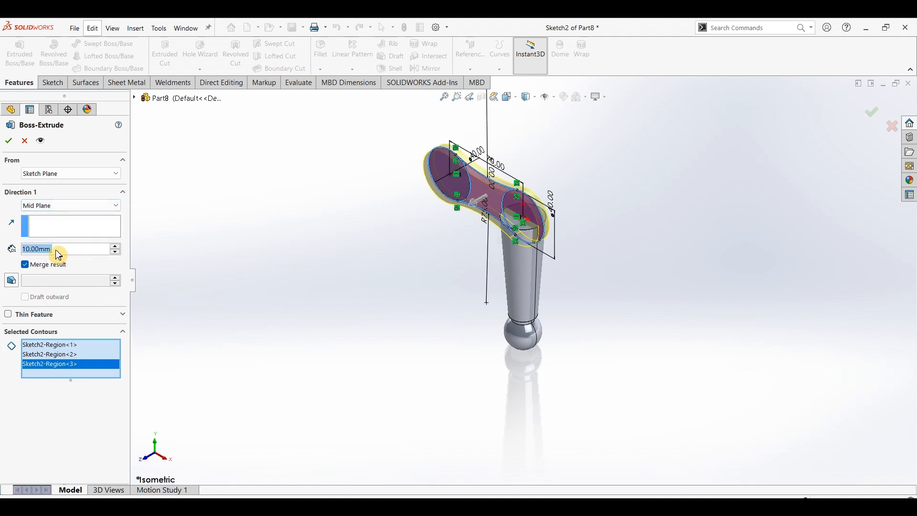
type("30")
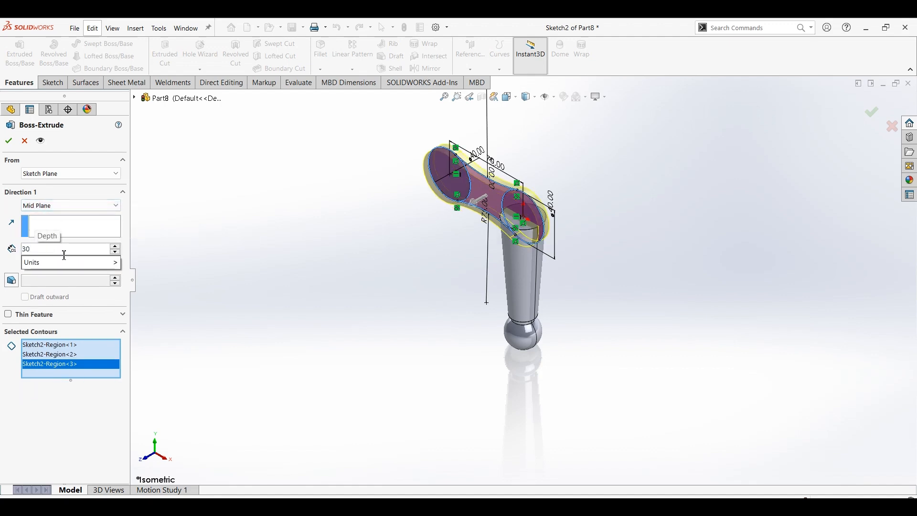
key("Return")
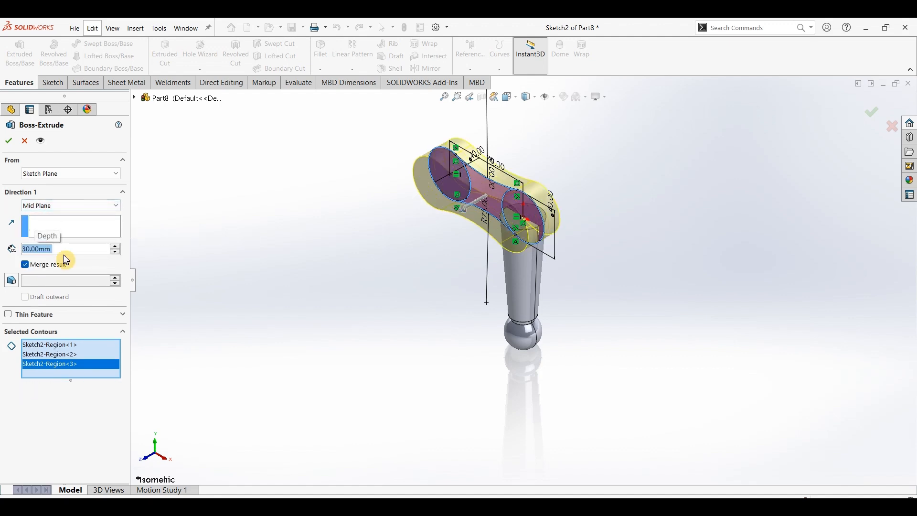
left_click(13, 143)
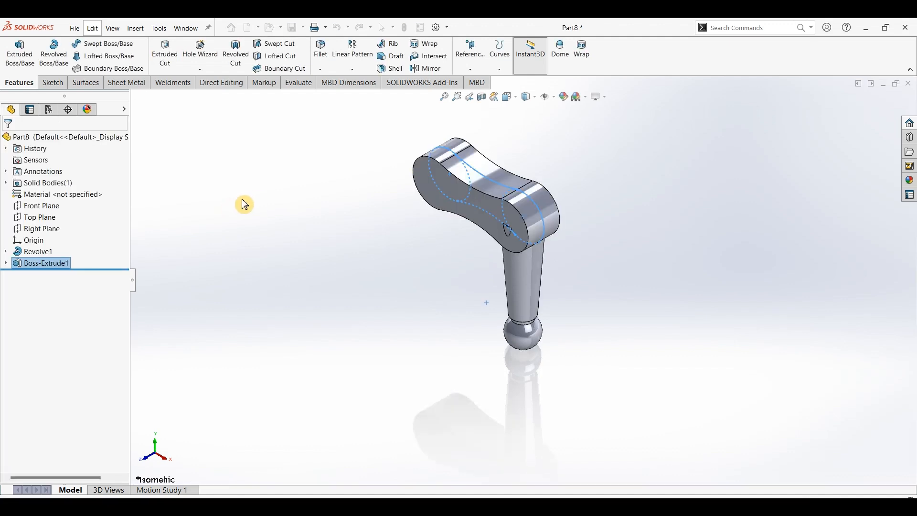
- Reuse the link sketch to extrude the full circle above the handle 50 mm with the Mid Plane end condition
left_click(5, 262)
left_click(41, 274)
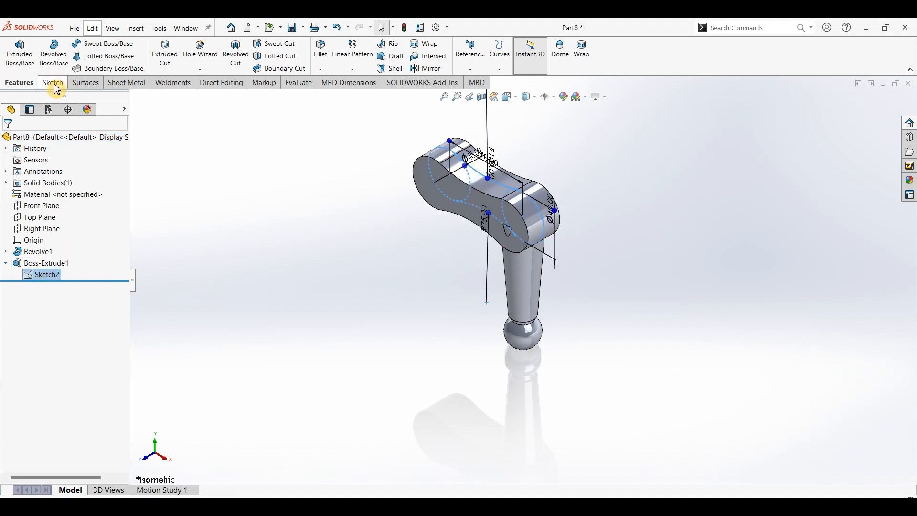
left_click(22, 59)
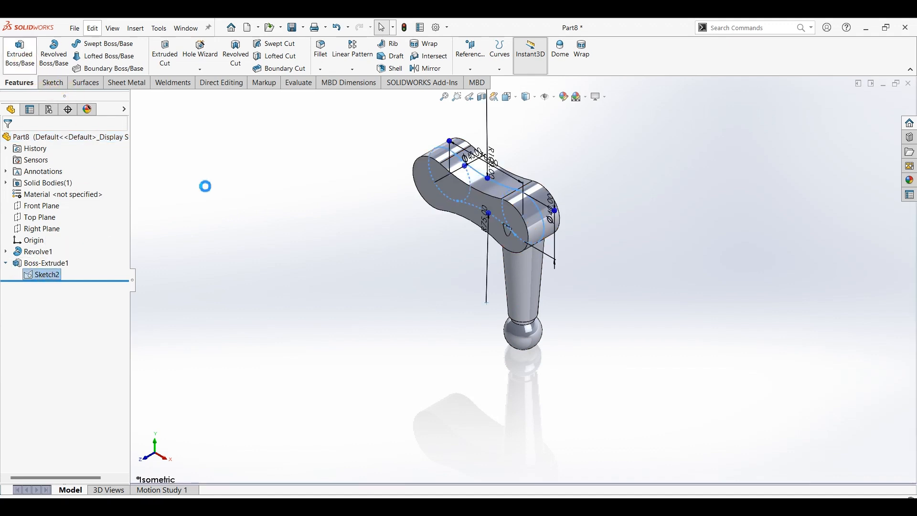
left_click(541, 215)
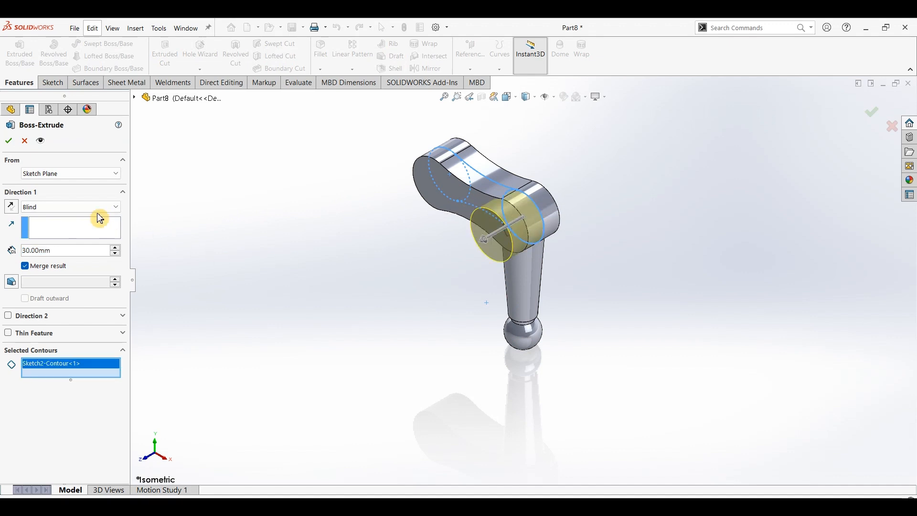
left_click(72, 206)
left_click(53, 264)
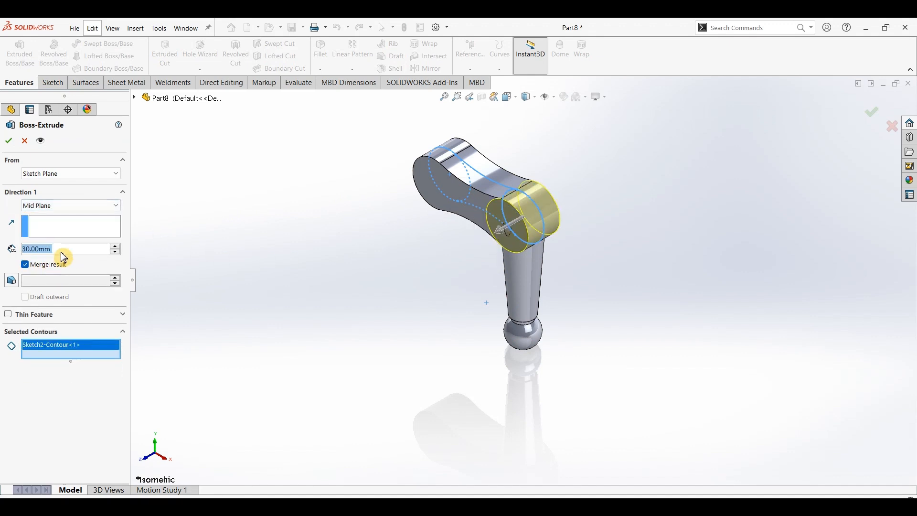
type("50")
key("Return")
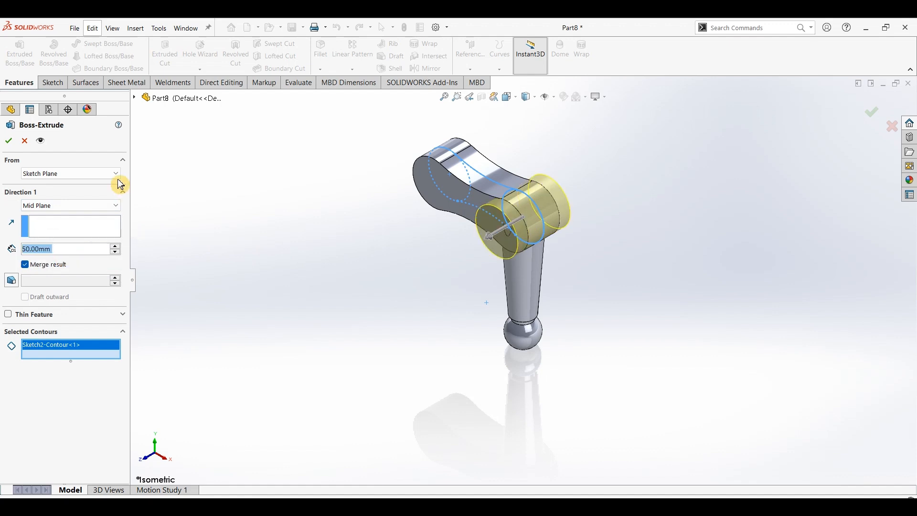
right_click(372, 350)
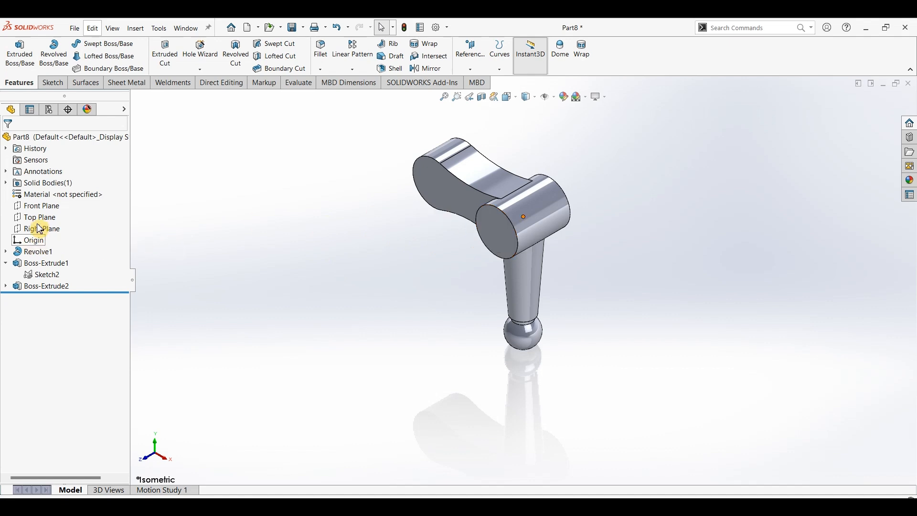
- Start a new sketch on the Front Plane and consult the Part No 221 drawing for the bore dimensions
left_click(44, 210)
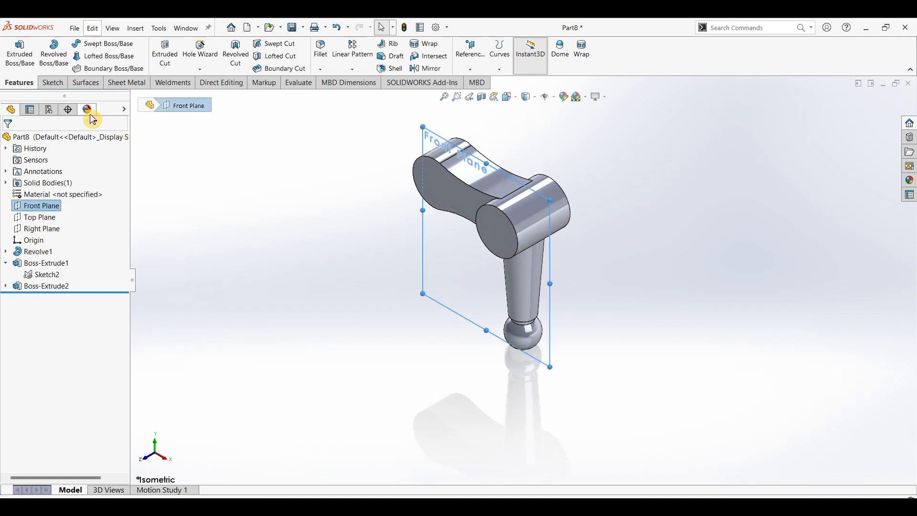
left_click(60, 86)
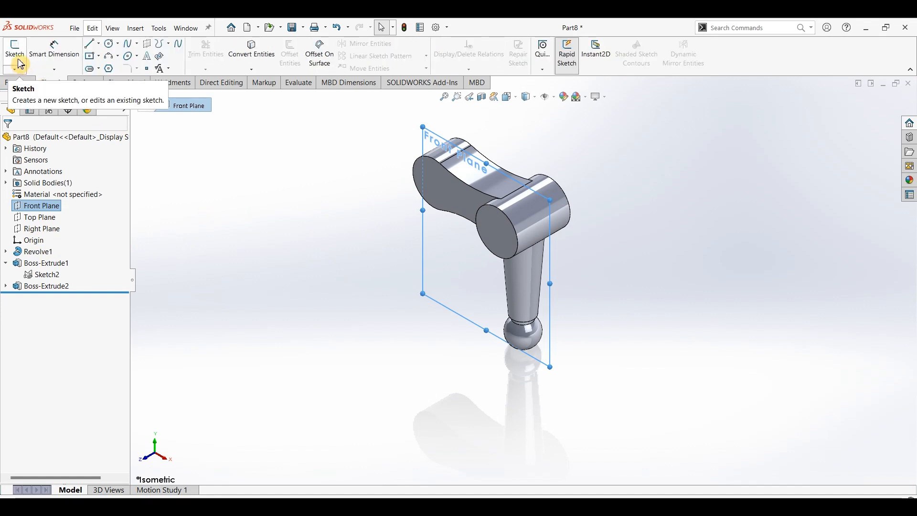
left_click(18, 55)
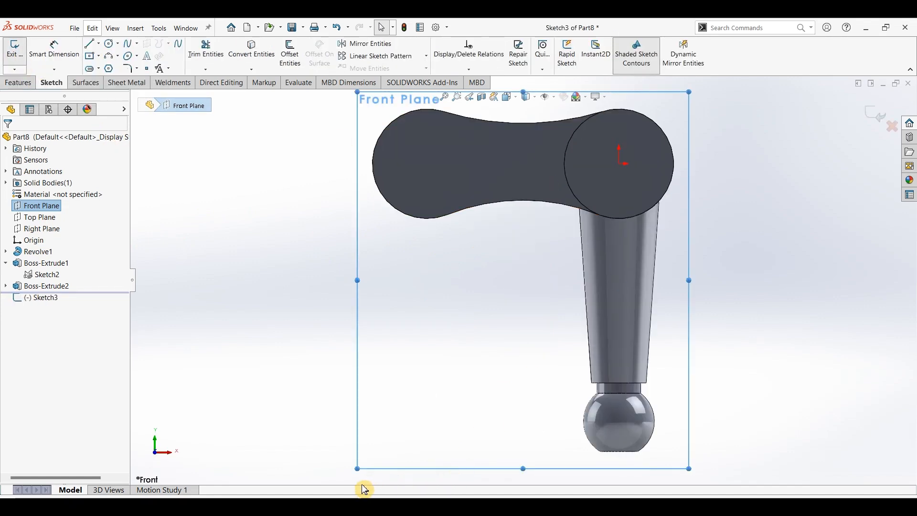
key("alt+Tab")
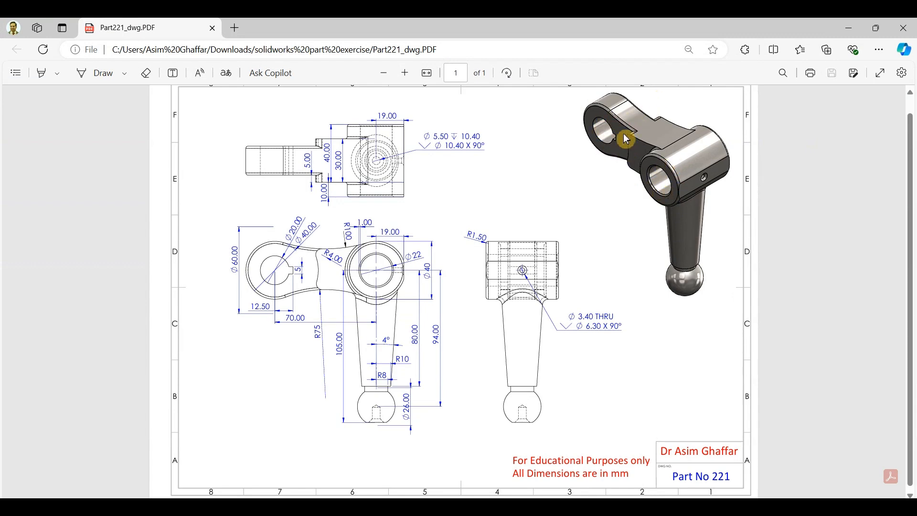
left_click(849, 28)
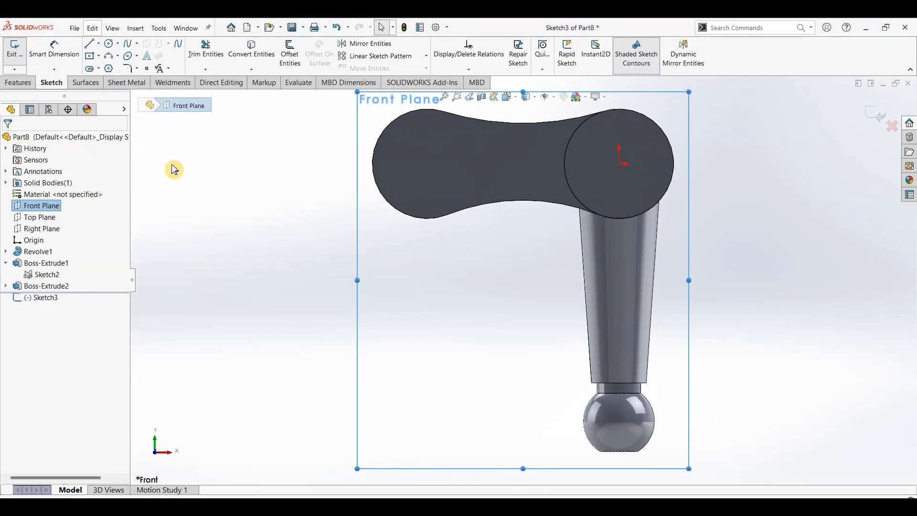
- Sketch a circle centred on the origin in the right boss and dimension its diameter as 22 mm
left_click(110, 43)
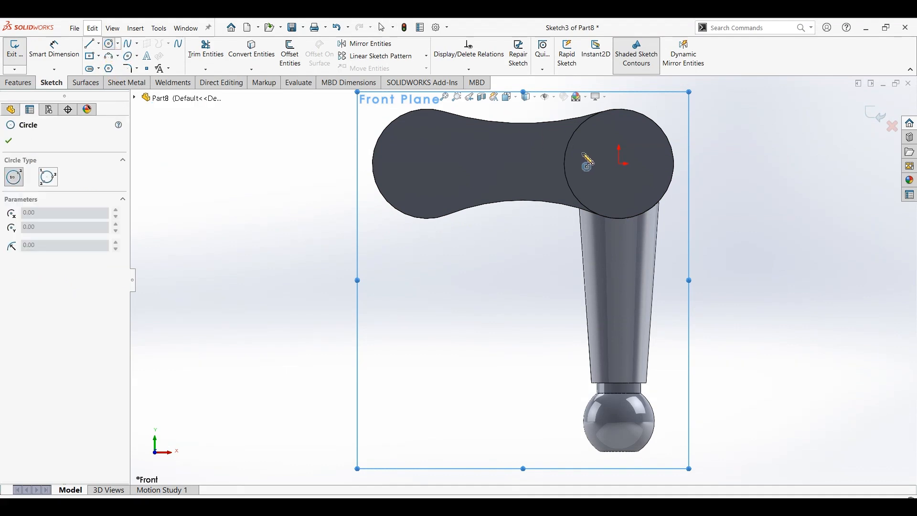
left_click(619, 164)
left_click(645, 146)
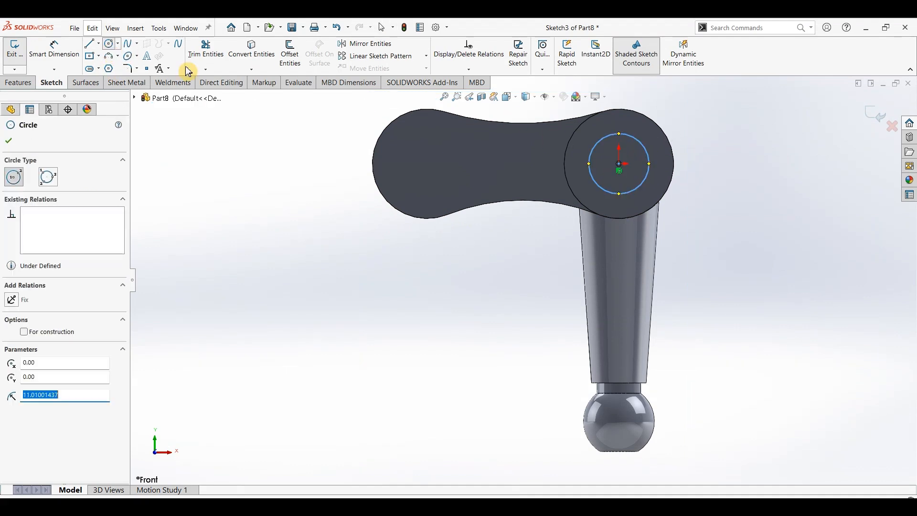
left_click(57, 53)
left_click(645, 148)
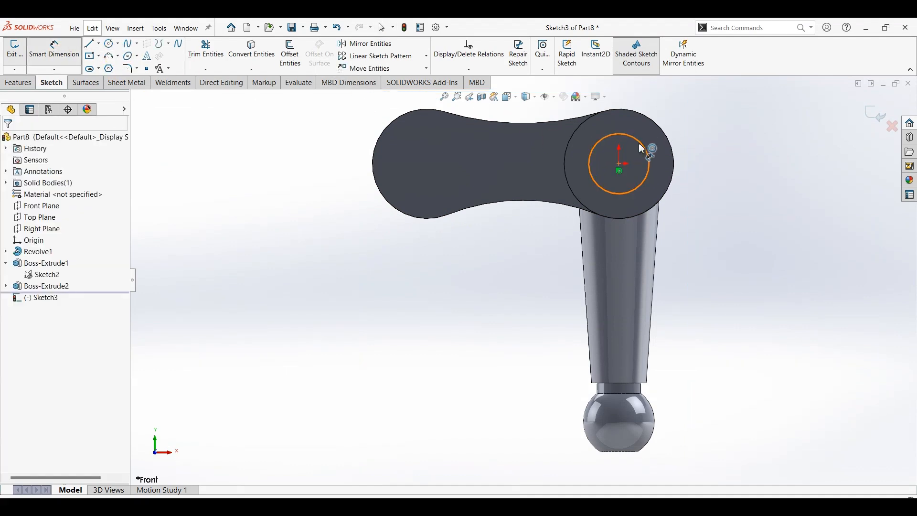
left_click(724, 139)
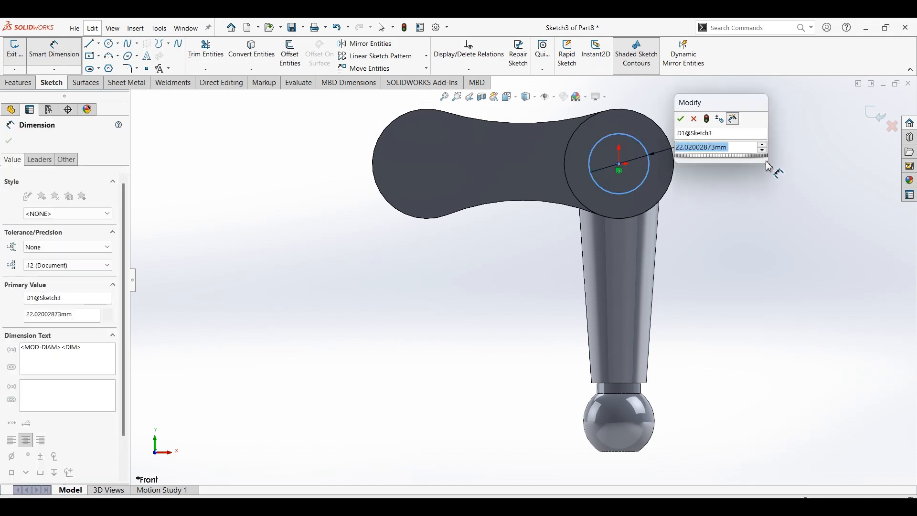
left_click(682, 175)
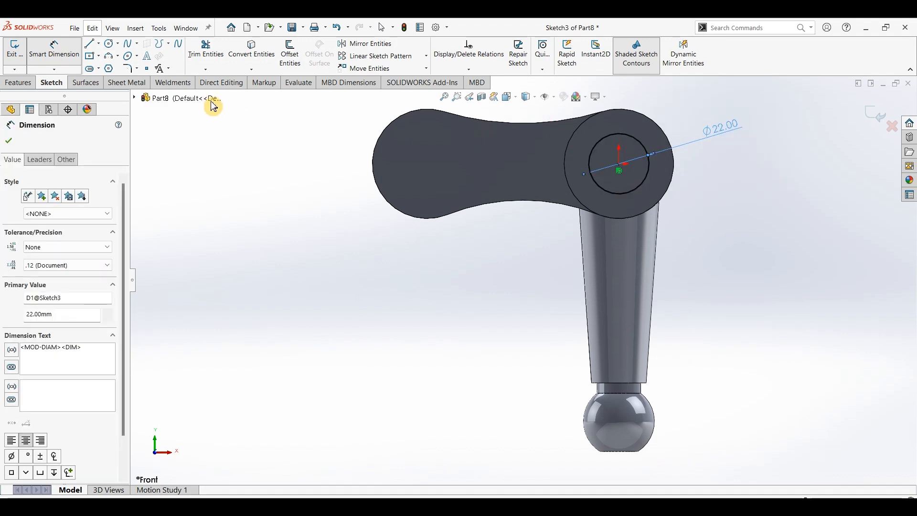
- Sketch a circle concentric with the link's left boss and dimension its diameter as 20 mm
left_click(111, 44)
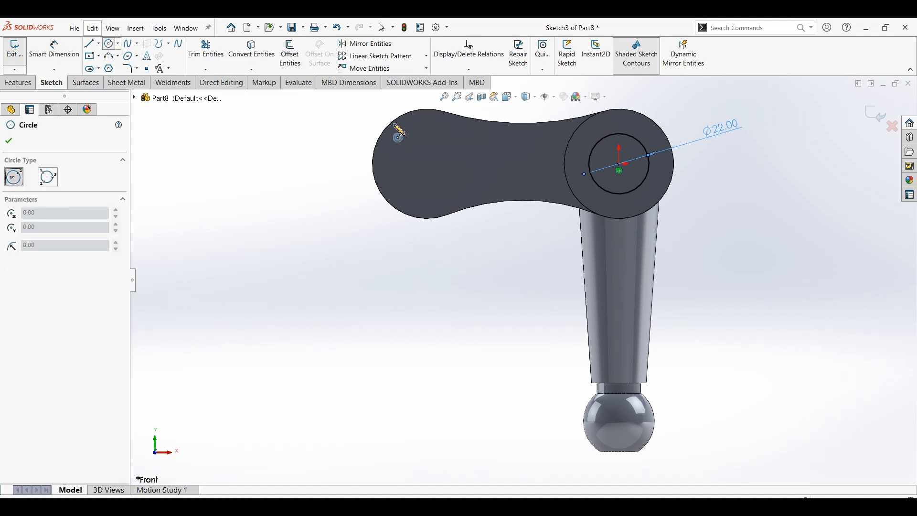
left_click(428, 164)
left_click(402, 140)
left_click(54, 49)
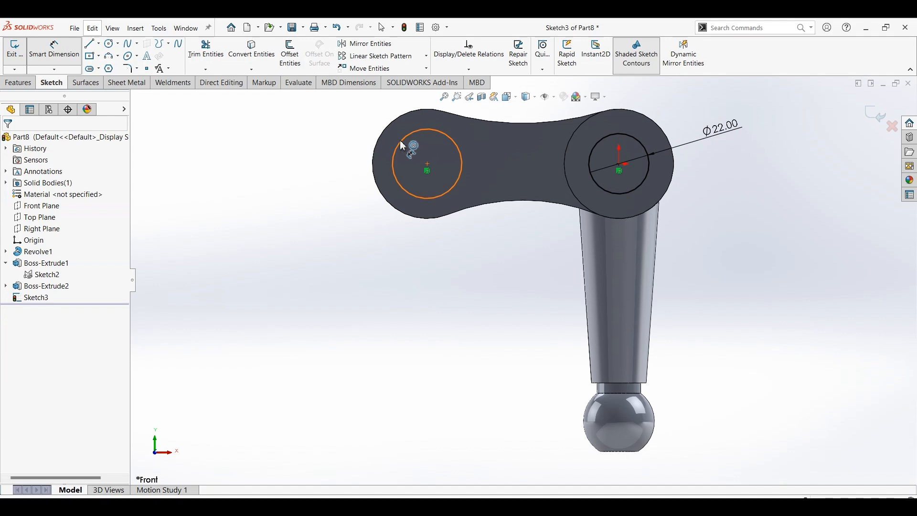
left_click(403, 140)
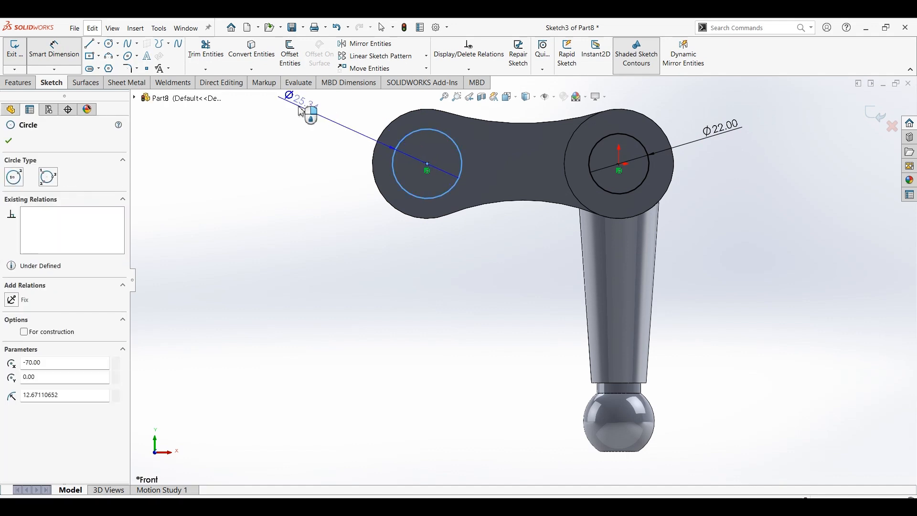
left_click(337, 142)
type("20")
key("Return")
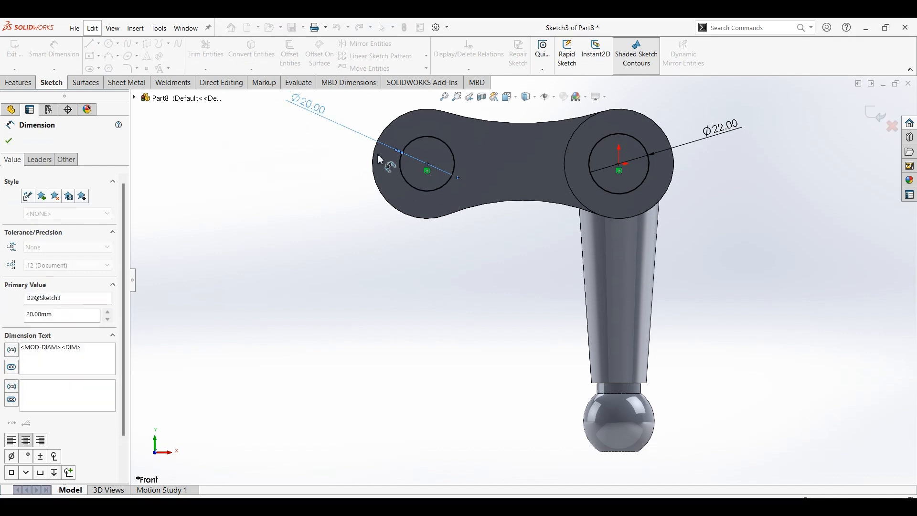
- Sketch a centre rectangle for the keyway on the right quadrant of the 20 mm circle and dimension its height as 5 mm
left_click(90, 56)
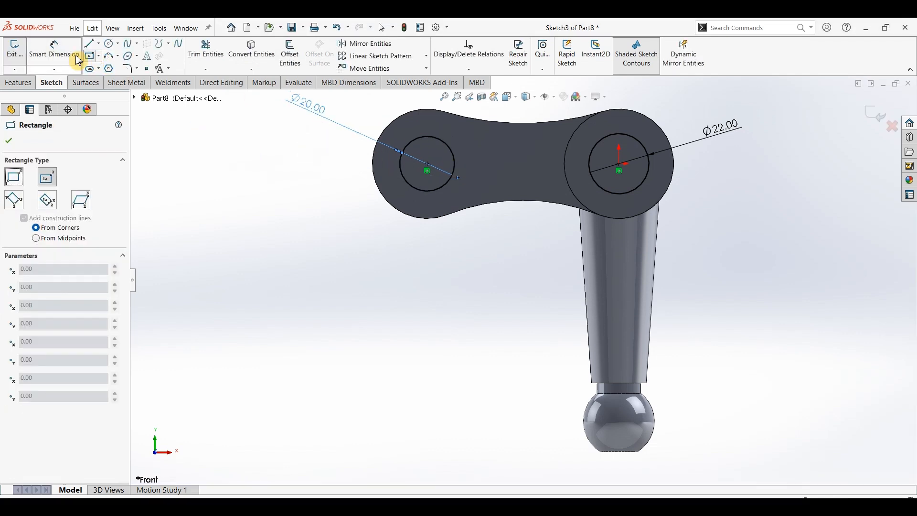
scroll(460, 172, "down", 3)
scroll(460, 172, "down", 2)
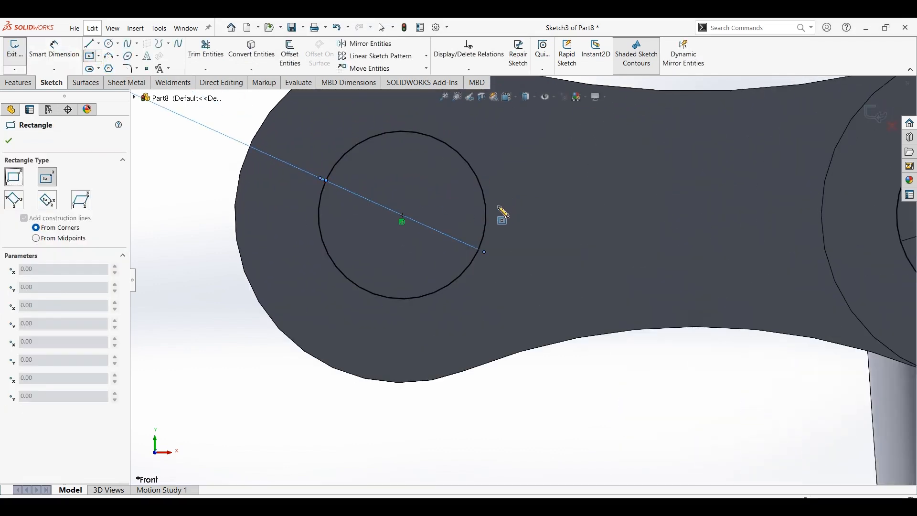
left_click(486, 216)
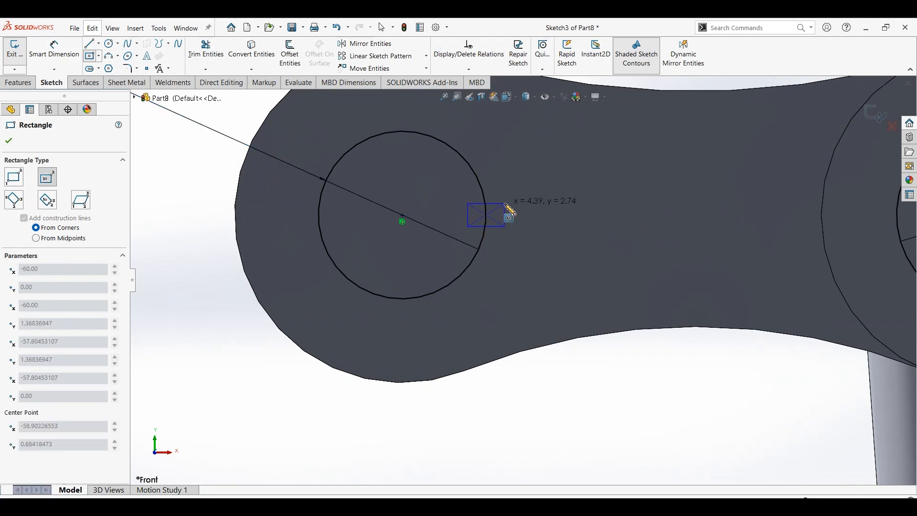
left_click(47, 48)
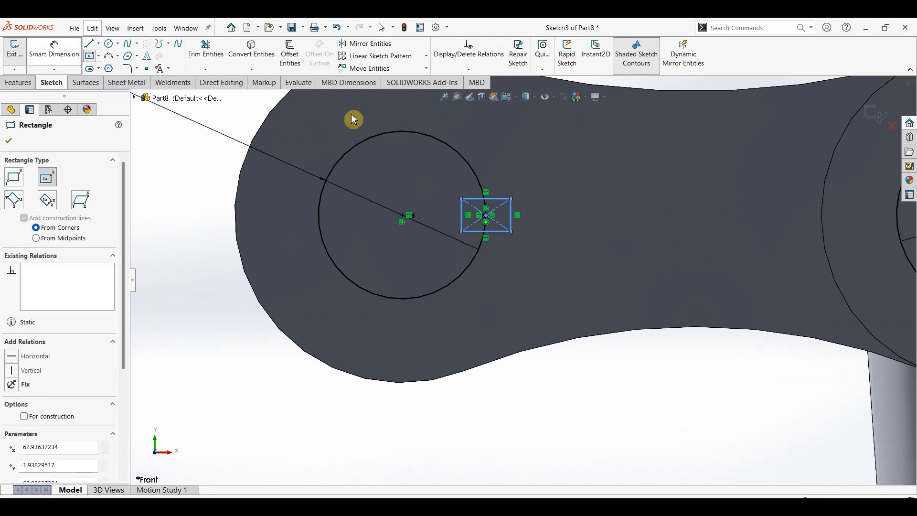
left_click(512, 216)
left_click(532, 218)
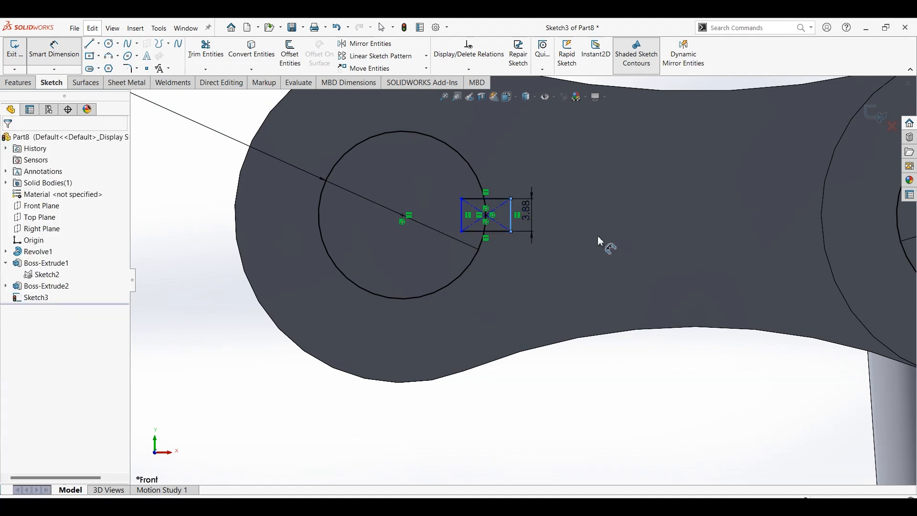
type("5")
key("Return")
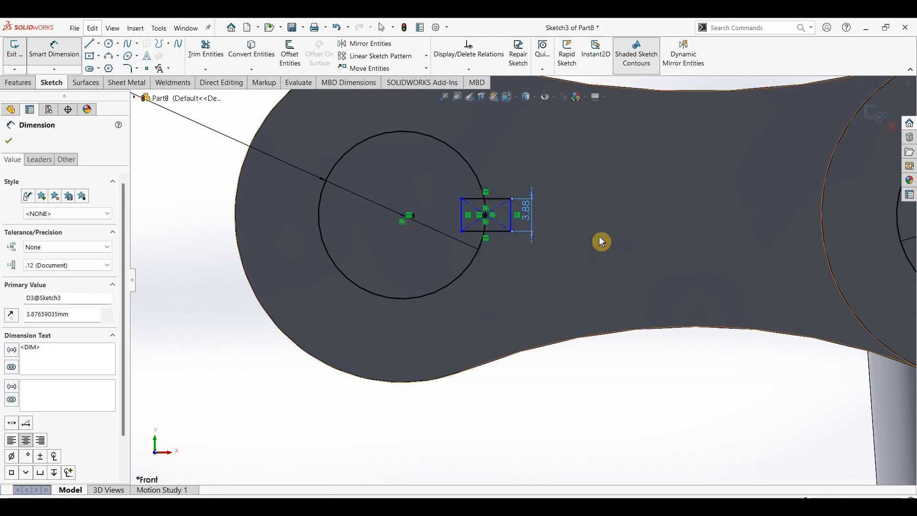
- Dimension the distance from the 20 mm circle's centre to the rectangle's outer vertical edge as 12.5 mm
left_click(462, 215)
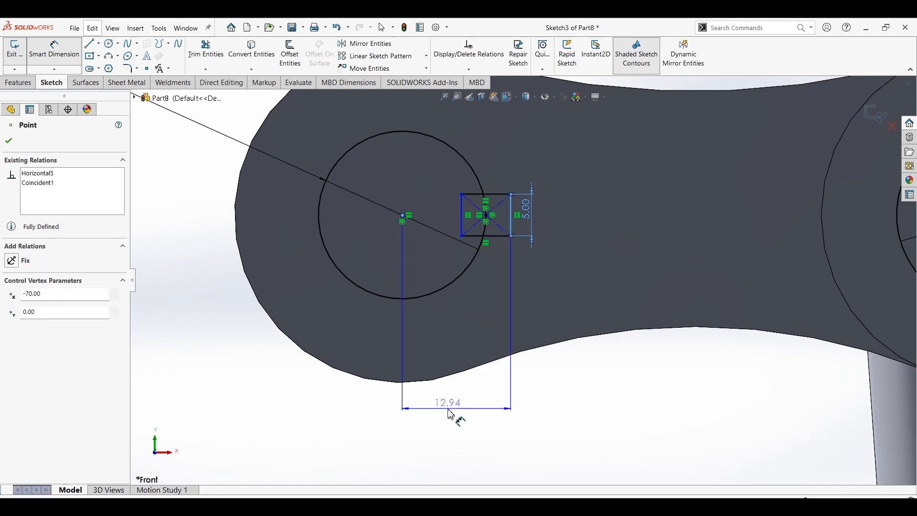
left_click(452, 414)
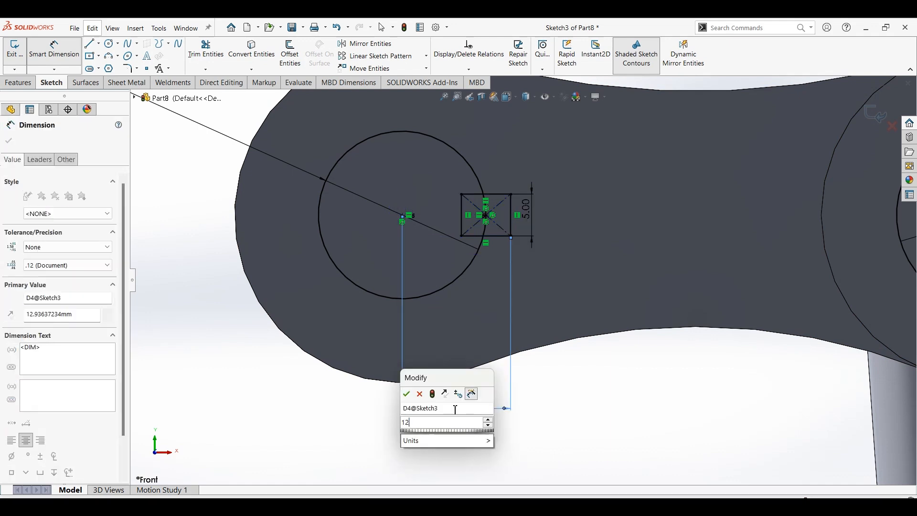
key("Return")
- Trim the rectangle's lines inside the circle and the arc crossing the keyway, leaving one closed keyed-bore profile
left_click(206, 50)
left_click(456, 187)
mouse_move(470, 187)
left_mouse_down()
mouse_move(469, 238)
mouse_move(470, 213)
mouse_move(498, 213)
mouse_move(480, 232)
mouse_move(508, 205)
mouse_move(491, 224)
left_mouse_up()
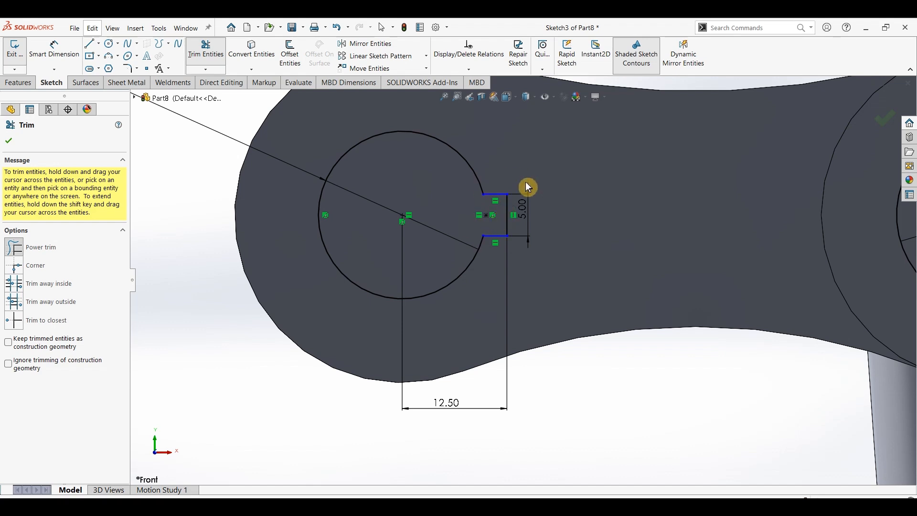
- Cut the keyed bore and the 22 mm bore through the bosses with the Through All - Both end condition
scroll(595, 271, "up", 3)
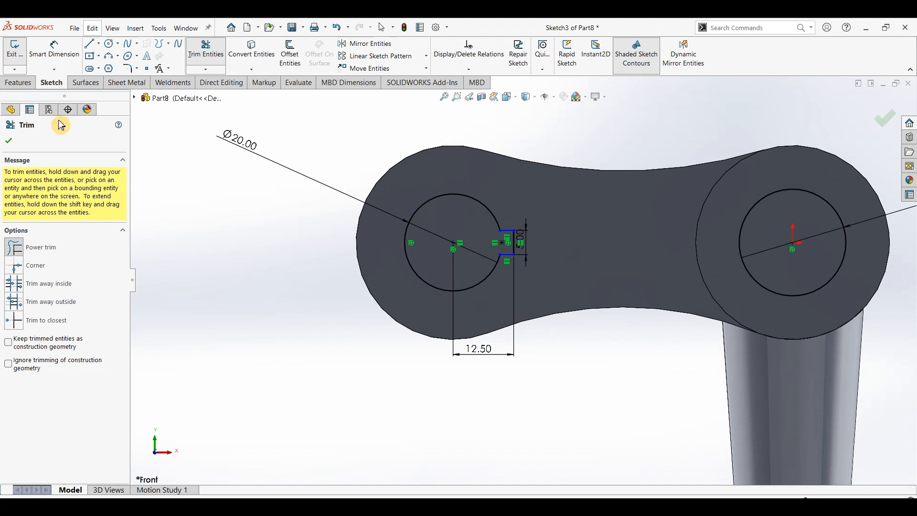
left_click(18, 83)
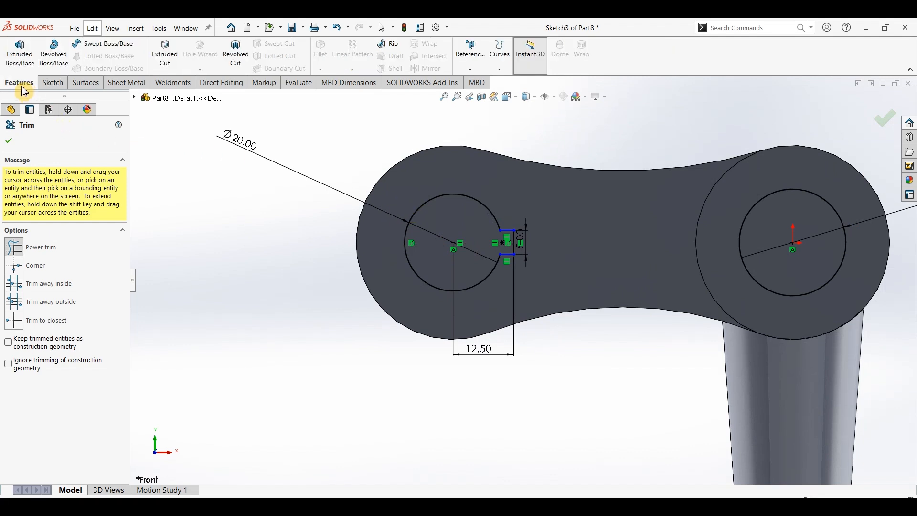
left_click(164, 52)
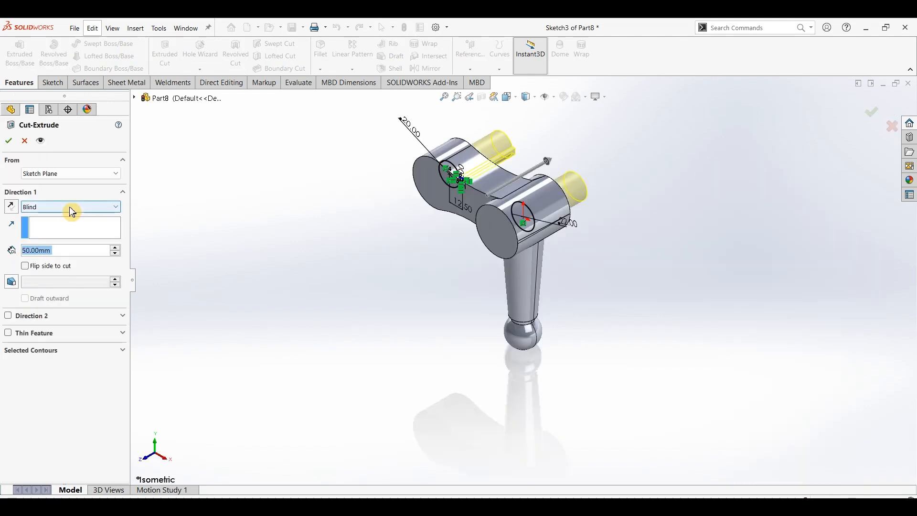
left_click(72, 212)
left_click(62, 234)
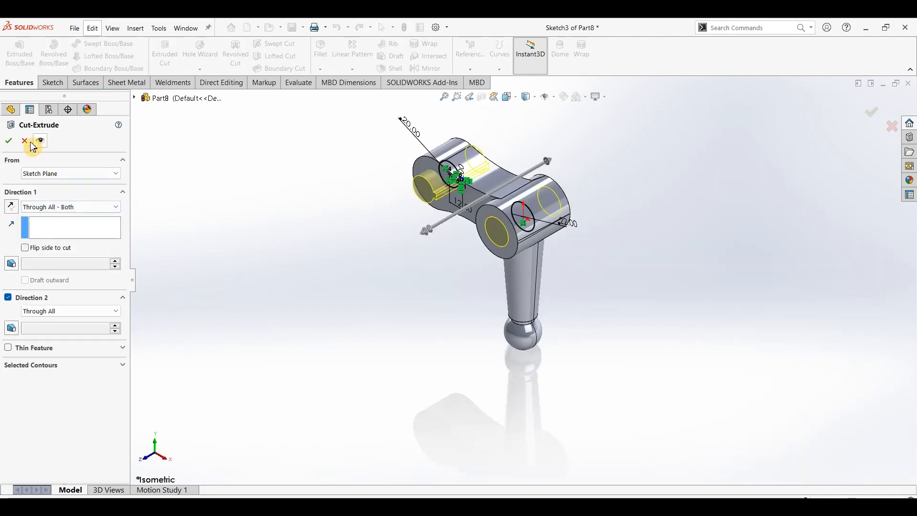
left_click(14, 142)
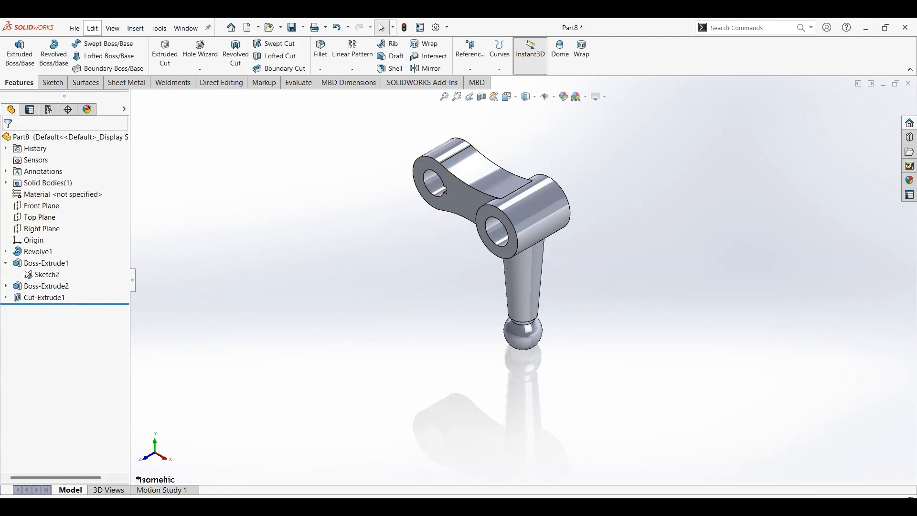
- Consult the Part No 221 drawing for the link recess and start a new sketch on the link's front face
left_click(330, 506)
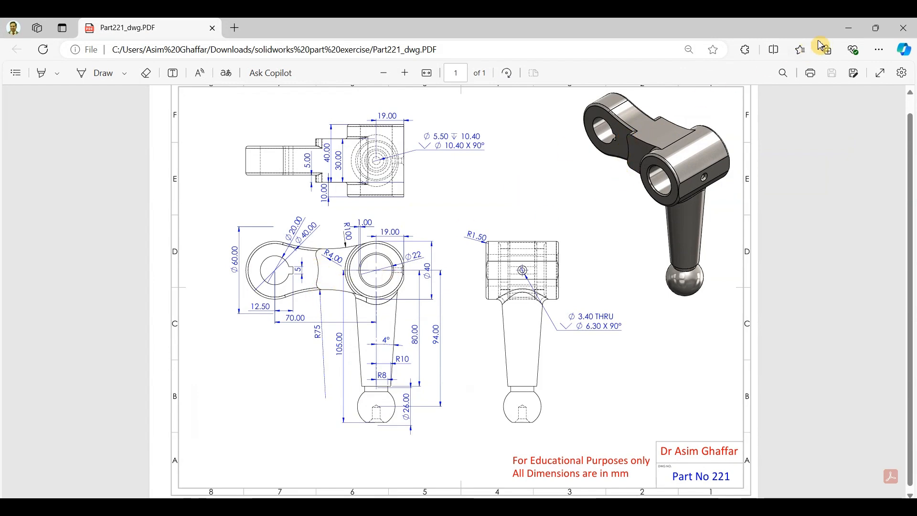
left_click(850, 28)
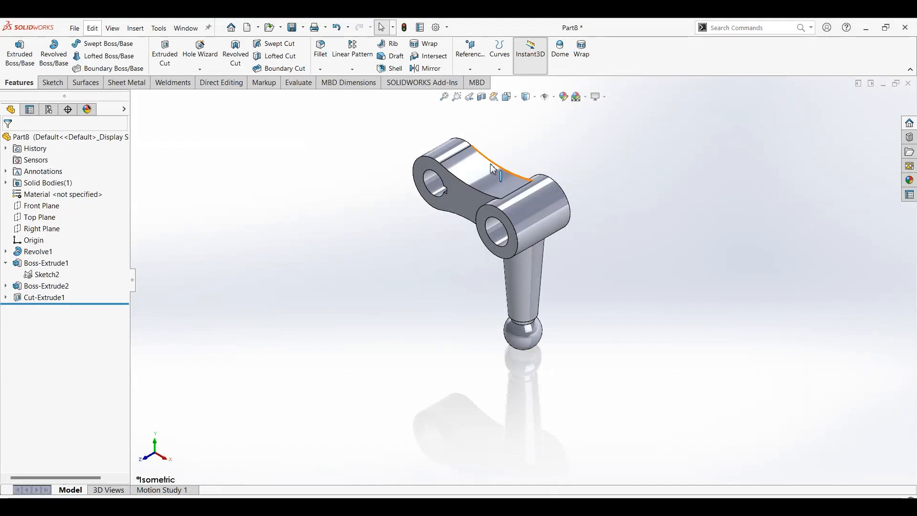
left_click(454, 195)
left_click(52, 83)
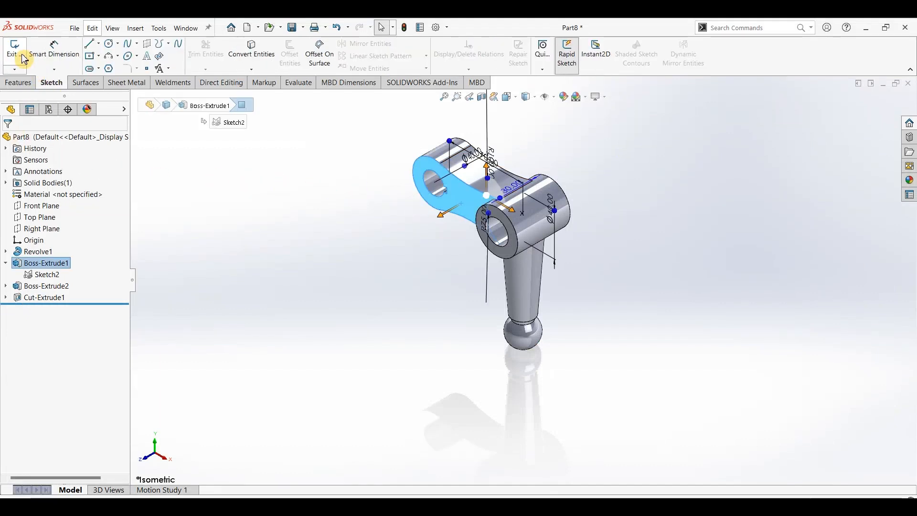
left_click(15, 48)
- Sketch a circle concentric with the keyed bore and dimension its diameter as 60 mm
left_click(110, 44)
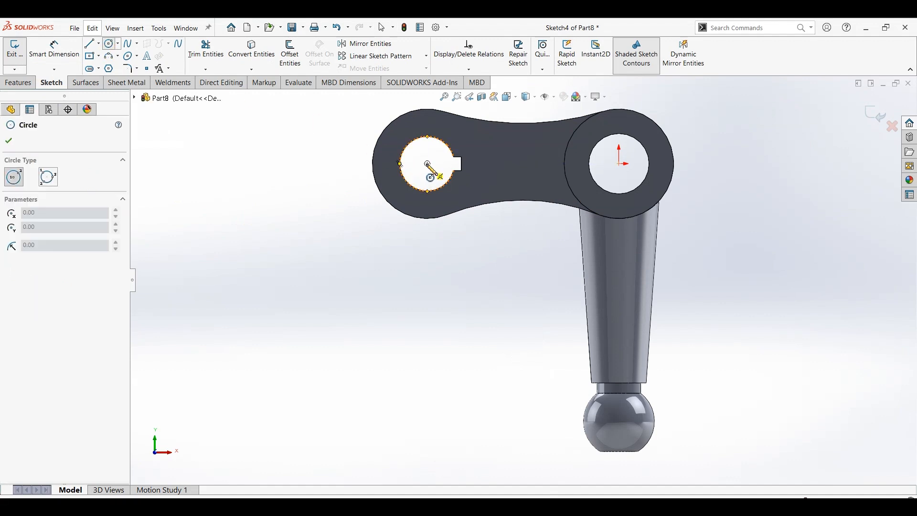
left_click(428, 164)
left_click(484, 148)
left_click(54, 50)
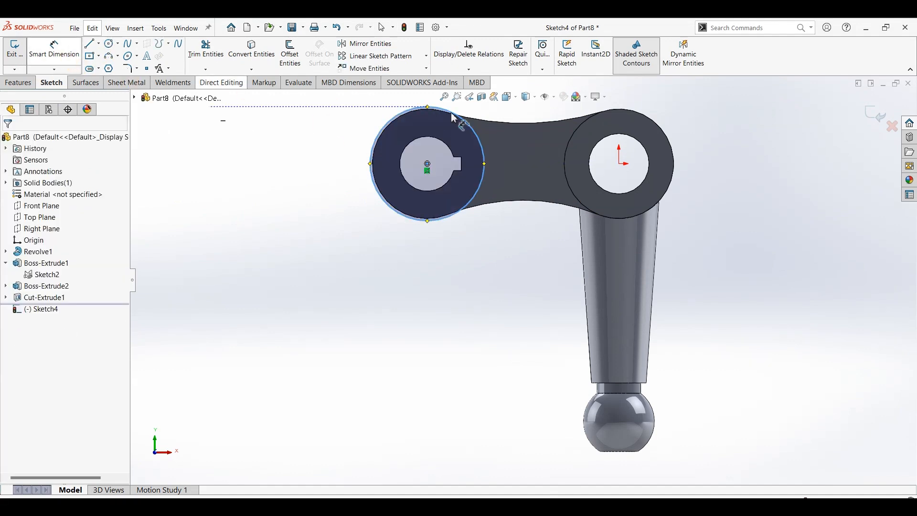
left_click(485, 151)
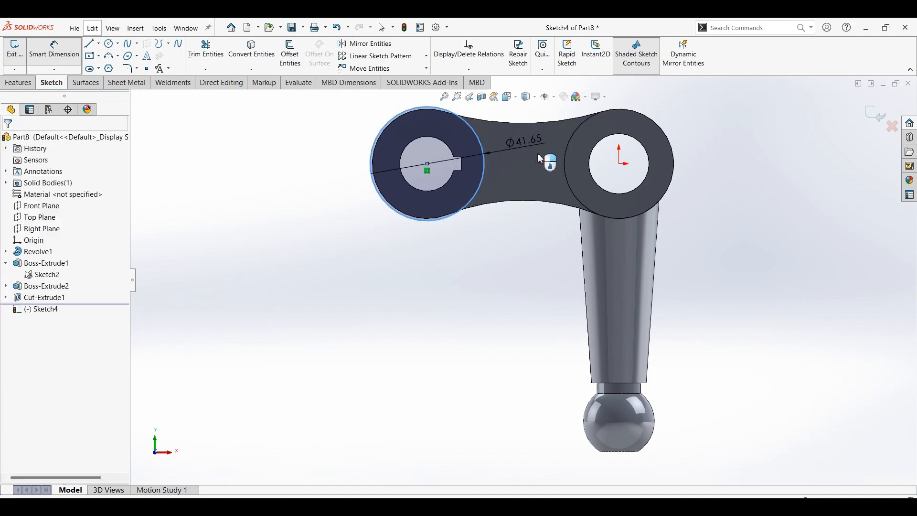
left_click(539, 156)
type("60")
key("Return")
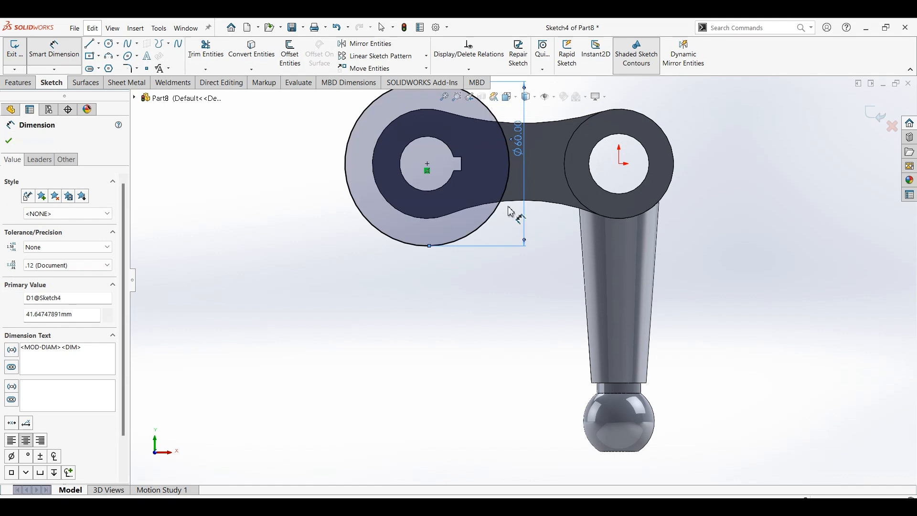
- Convert the link's rounded left end edge and its upper and lower concave edges into sketch entities
scroll(502, 217, "up", 3)
scroll(382, 255, "up", 1)
left_click(382, 255)
left_click(263, 52)
scroll(480, 197, "down", 5)
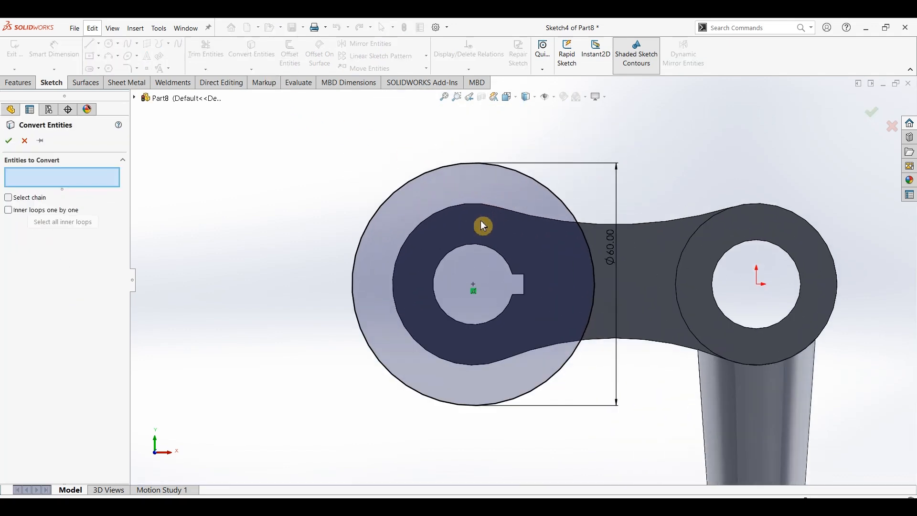
left_click(471, 204)
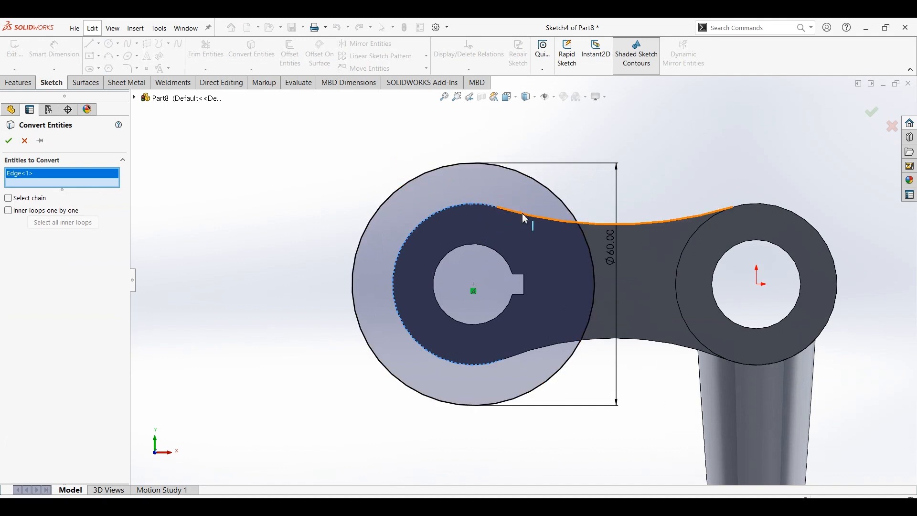
left_click(524, 217)
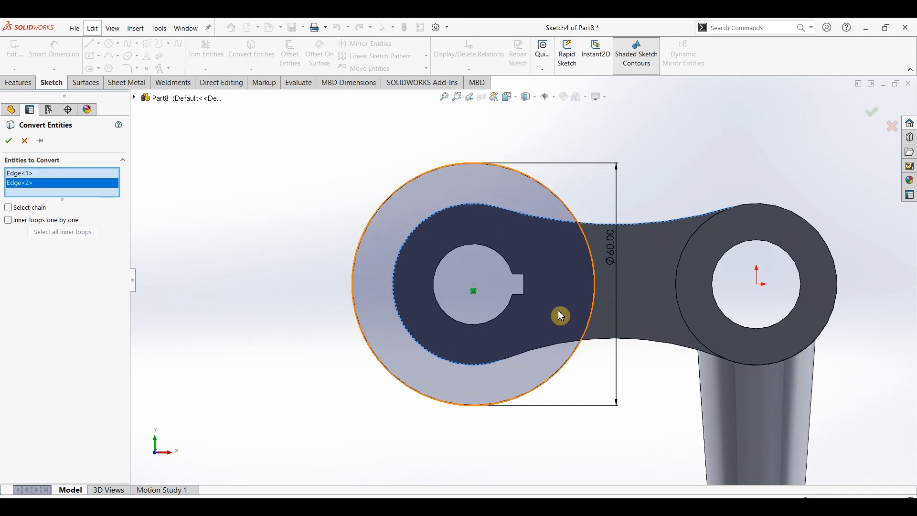
left_click(548, 355)
left_click(11, 143)
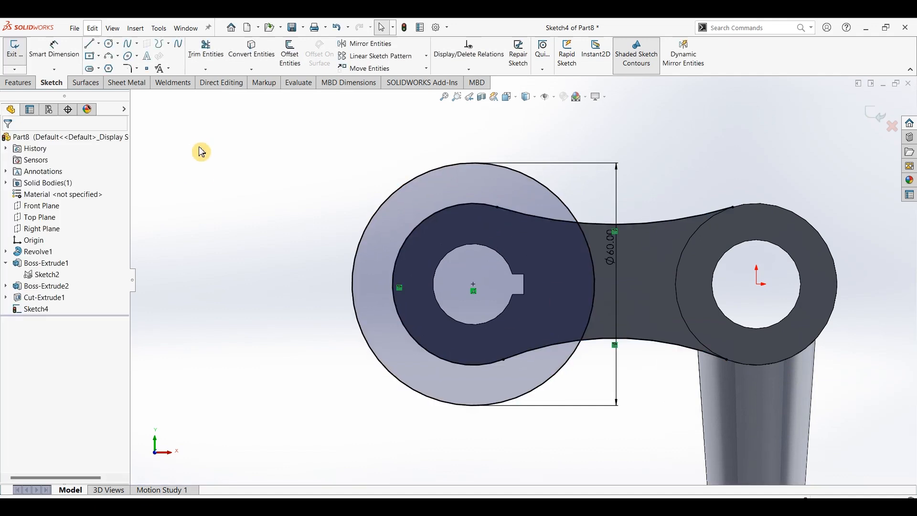
- Trim the 60 mm circle outside the link and the converted edges beyond it, leaving a closed profile around the keyed boss
left_click(212, 67)
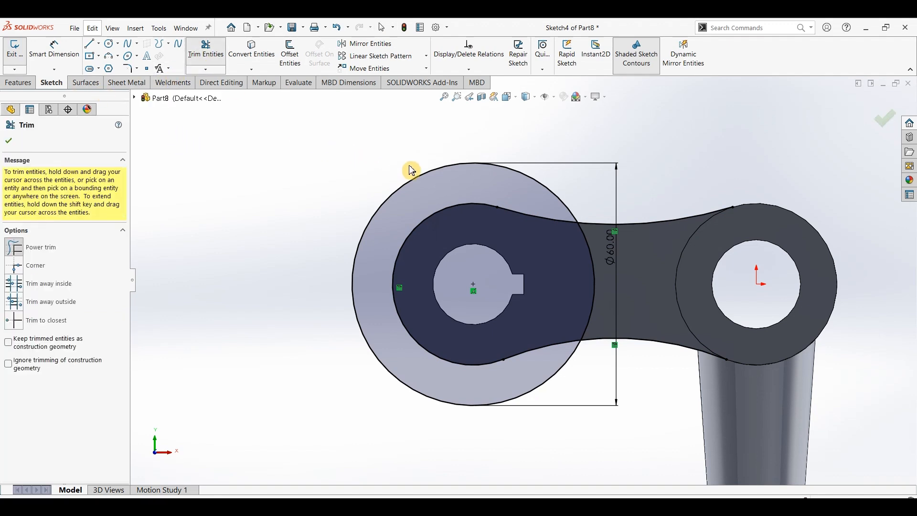
left_click_drag(402, 157, 437, 193)
left_click_drag(615, 182, 610, 404)
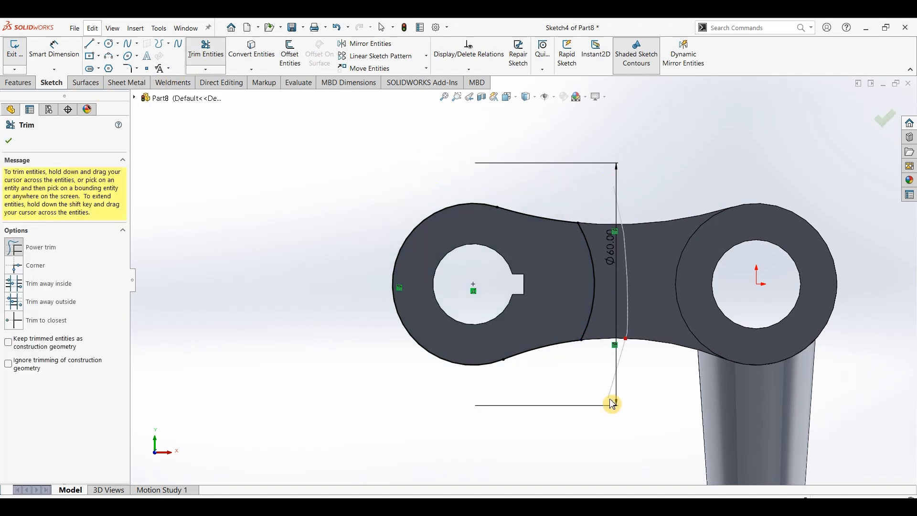
- Cut the profile around the keyed boss 5 mm deep into the link with the Blind end condition
left_click(18, 83)
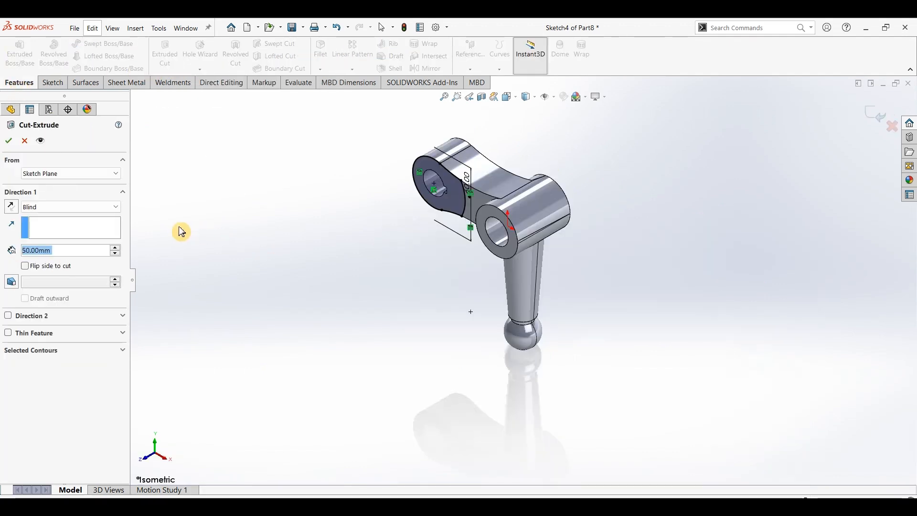
type("5")
key("Return")
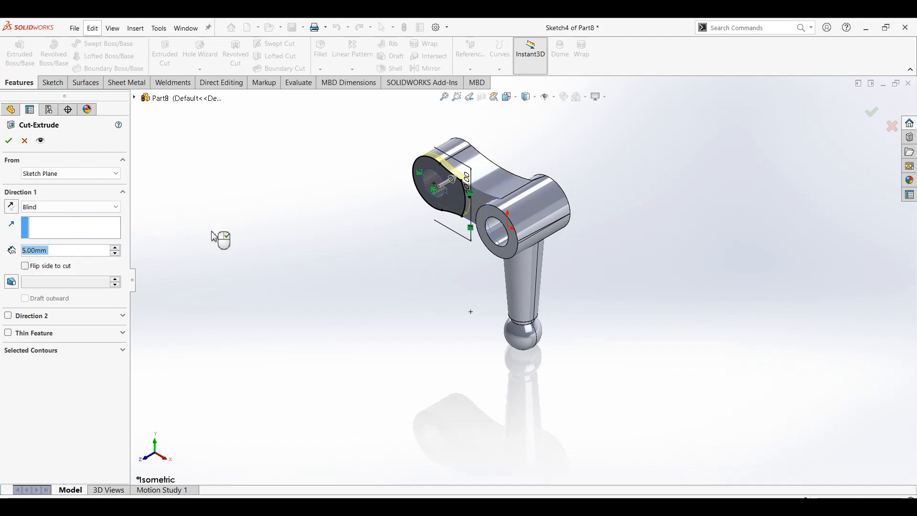
left_click(13, 141)
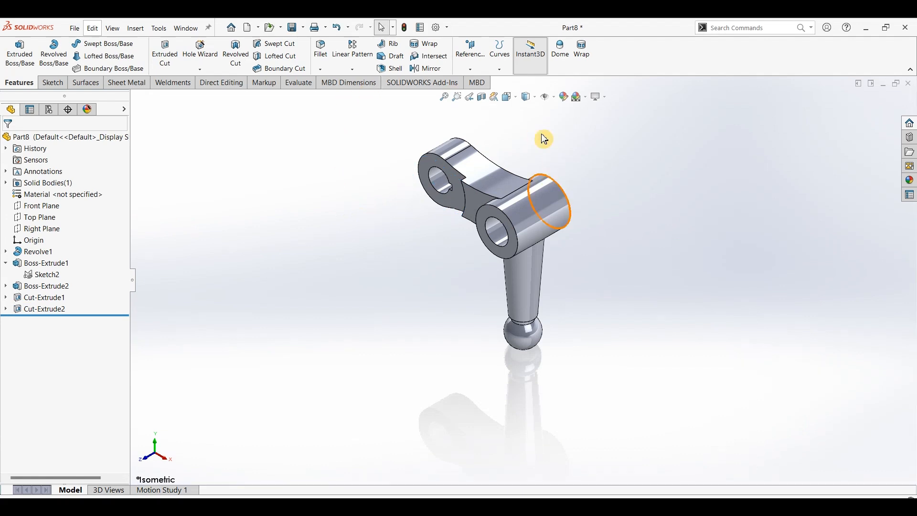
- Mirror the 5 mm cut around the keyed boss about the Front Plane onto the opposite side of the link
left_click(46, 210)
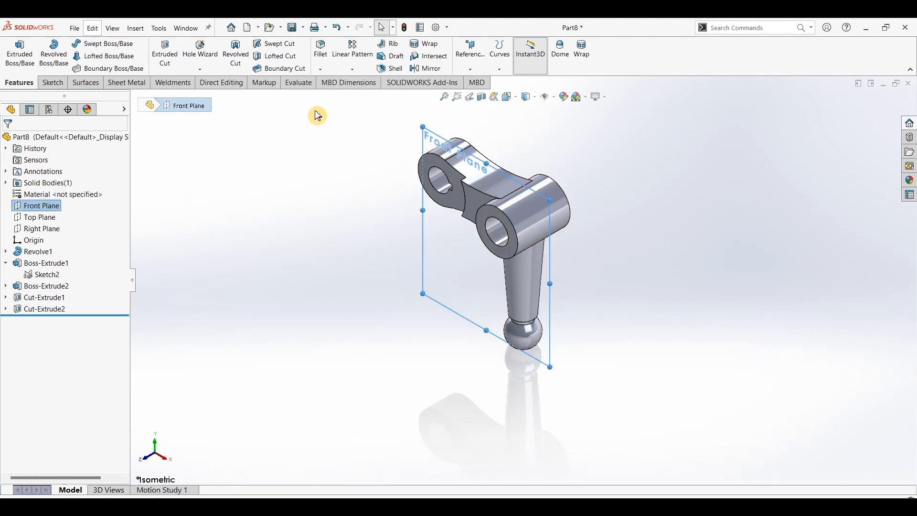
left_click(445, 75)
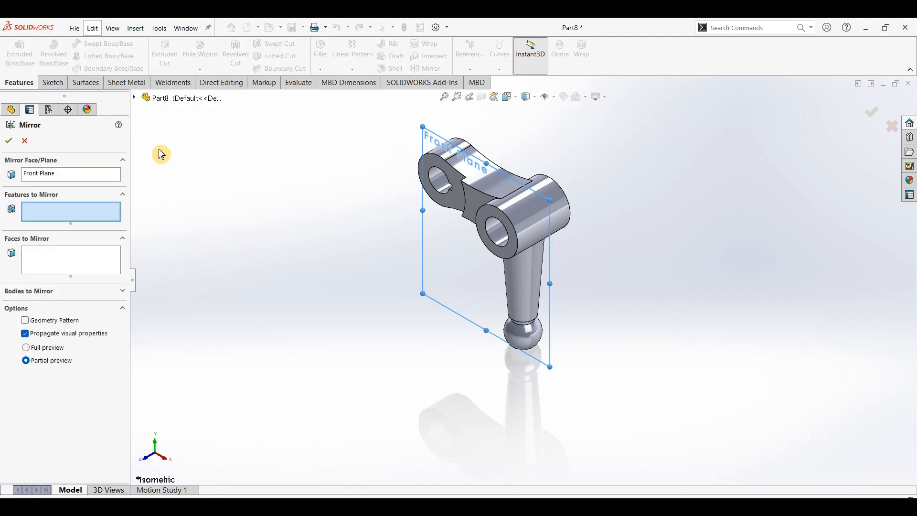
left_click(137, 101)
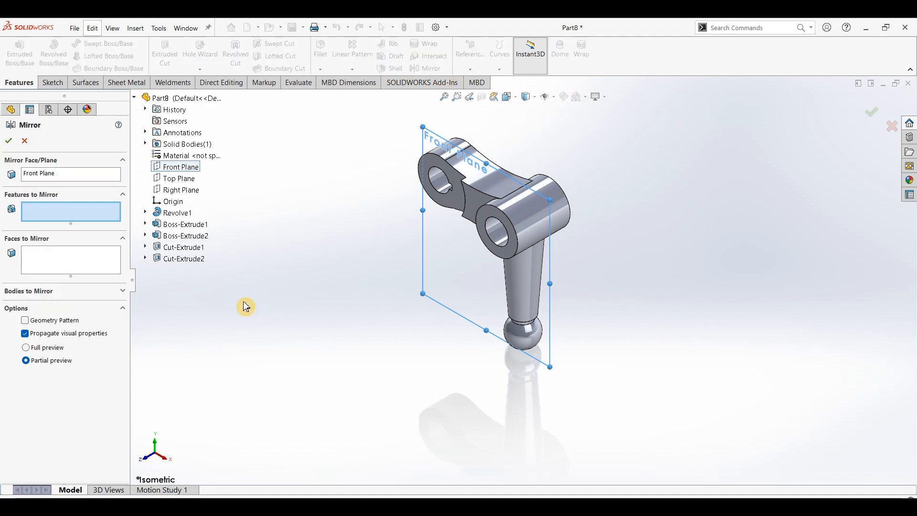
left_click(196, 258)
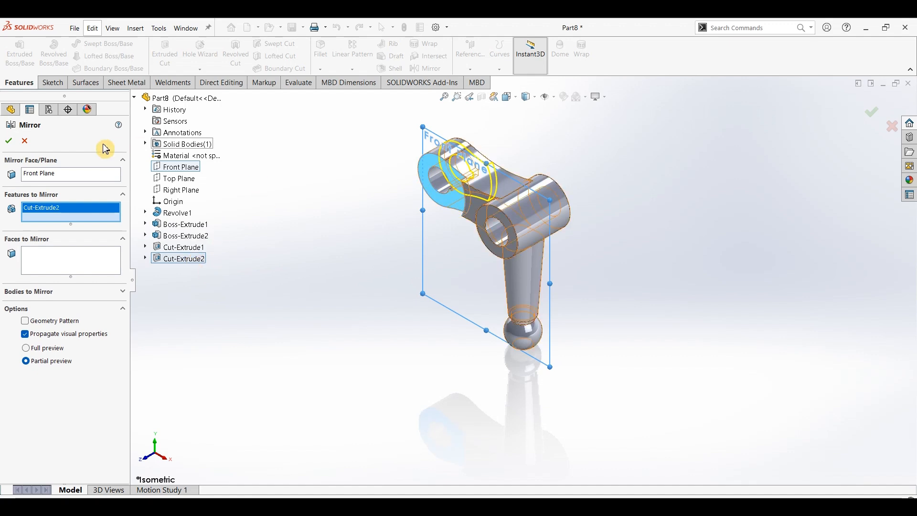
left_click(8, 141)
mouse_move(670, 201)
middle_mouse_down()
mouse_move(587, 272)
mouse_move(677, 197)
middle_mouse_up()
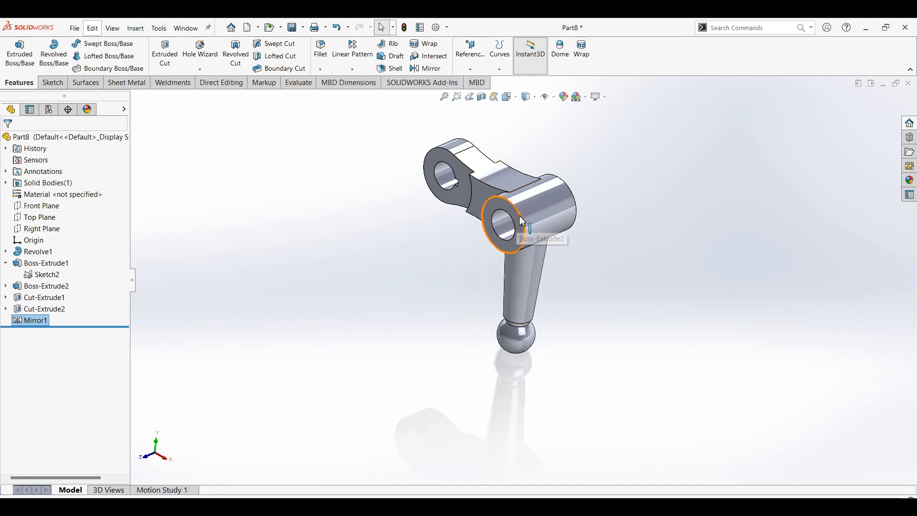
- Create a reference plane offset 19 mm from the Right Plane toward the outer side of the cylindrical boss
left_click(472, 71)
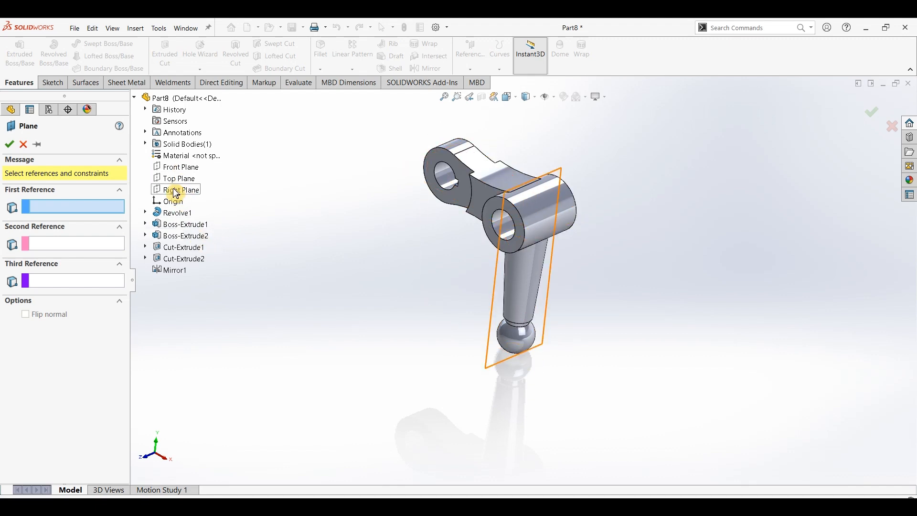
left_click(175, 191)
left_click(11, 291)
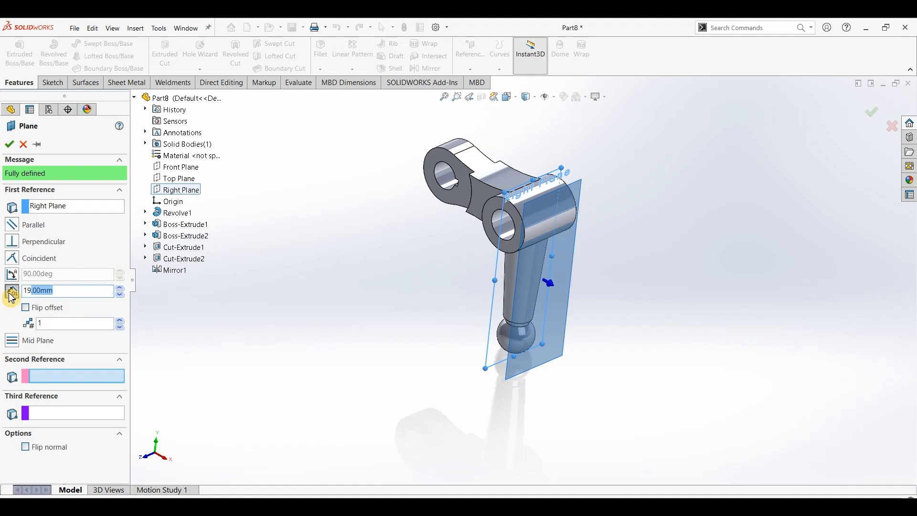
type("19")
key("Return")
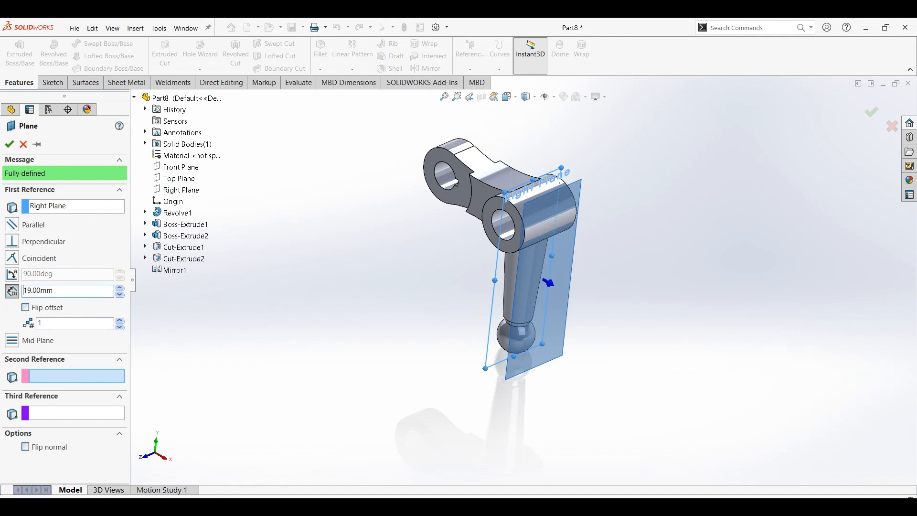
left_click(10, 144)
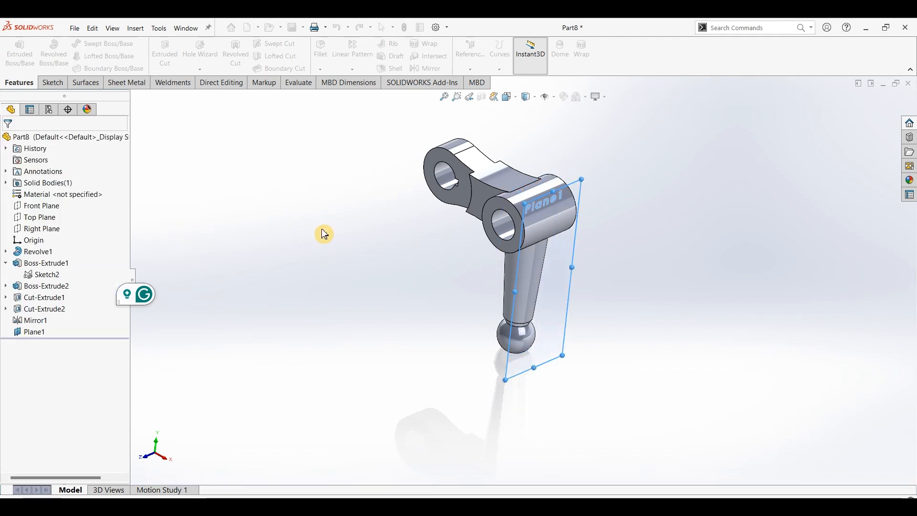
- Cut a flat on the outer side of the cylindrical boss with the offset plane using Cut With Surface, and hide the plane
left_click(87, 83)
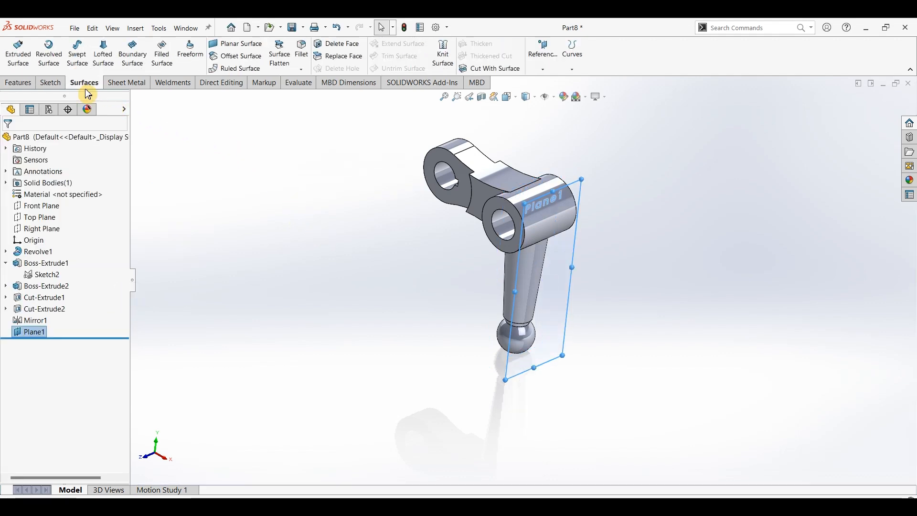
left_click(497, 68)
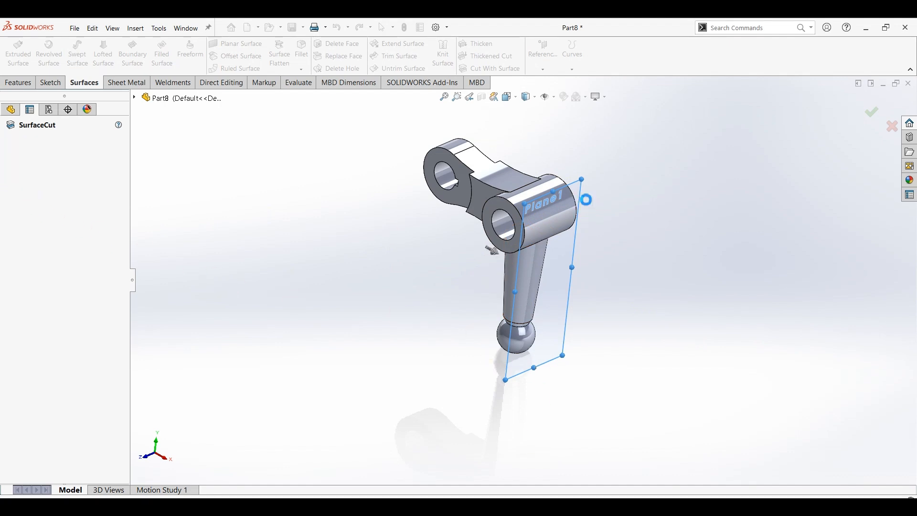
key("Return")
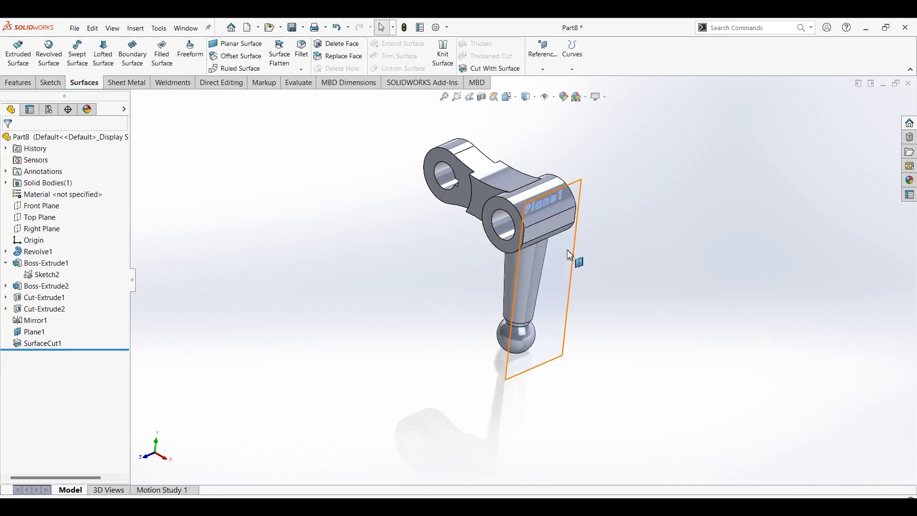
middle_click_drag(595, 264, 600, 207)
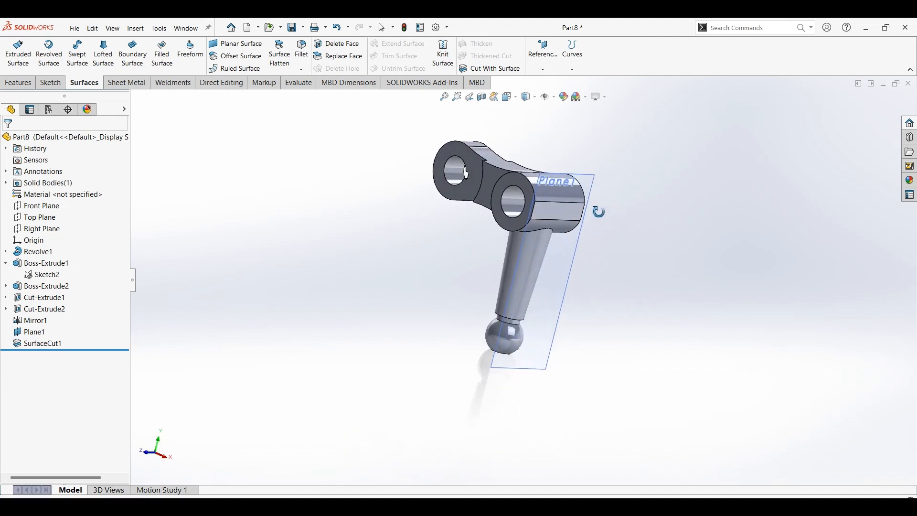
left_click(564, 273)
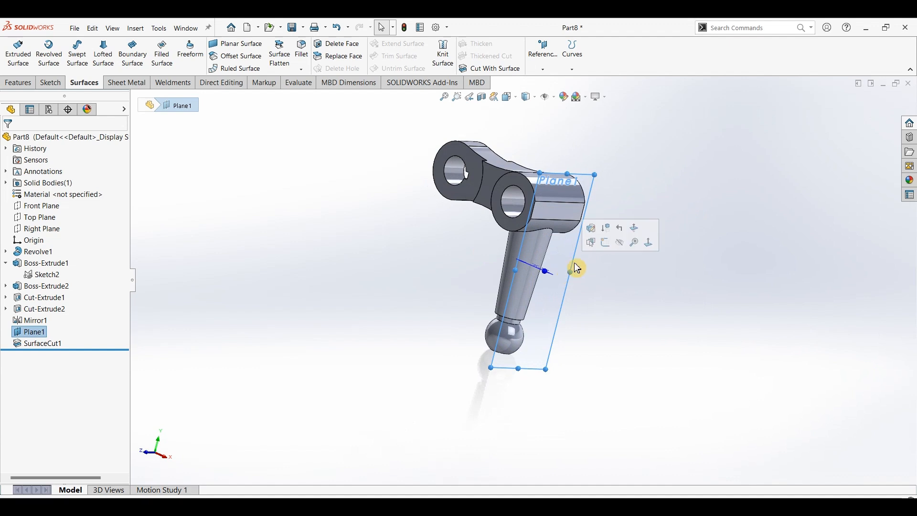
left_click(623, 246)
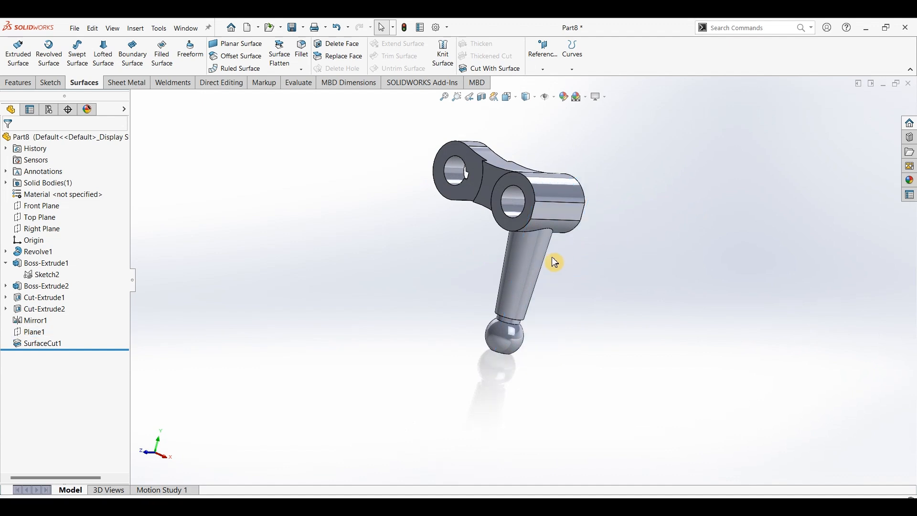
key("ctrl+7")
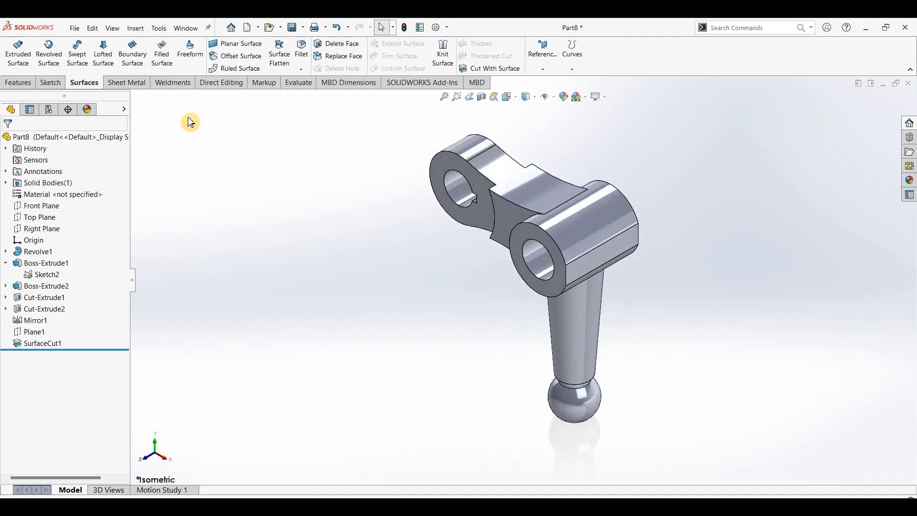
- Set up a custom-sized countersink for an ANSI Metric M4 flat head screw with a 3.4 mm hole and 6.3 mm countersink diameter
left_click(19, 83)
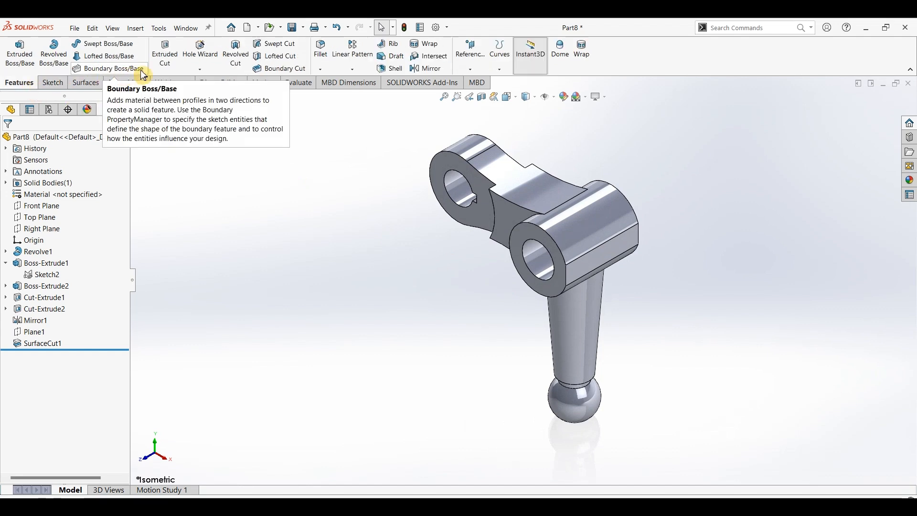
left_click(209, 64)
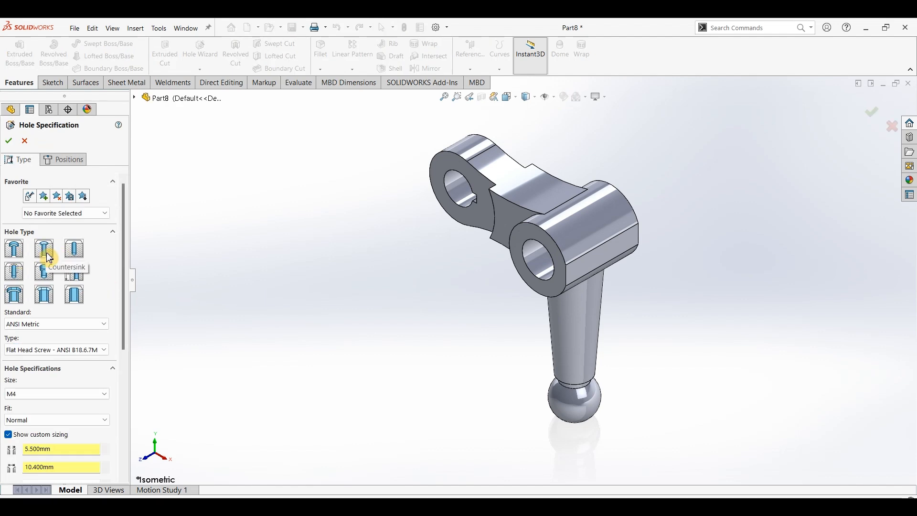
left_click_drag(122, 224, 125, 337)
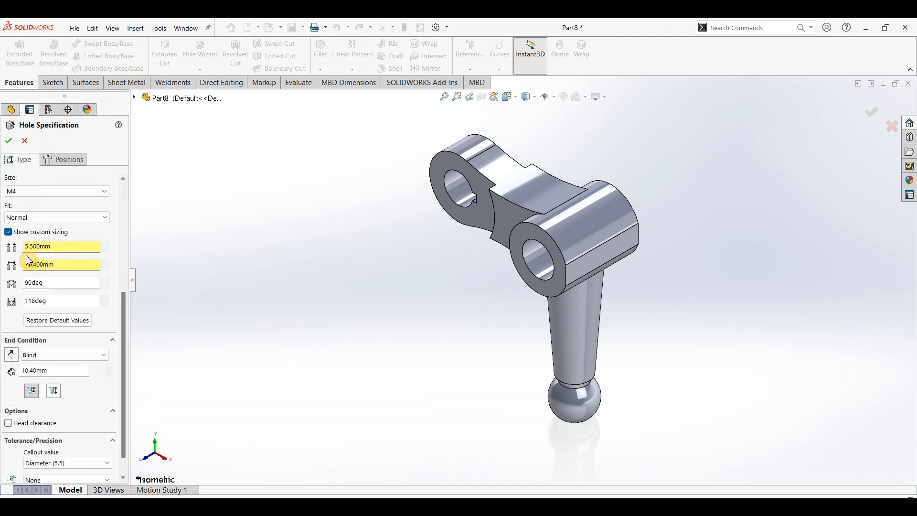
left_click_drag(53, 248, 12, 249)
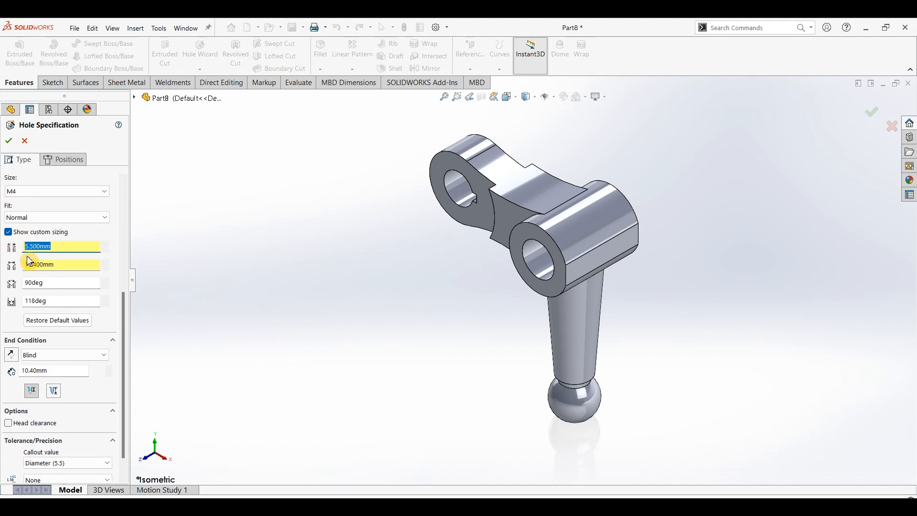
type("3.4")
key("Tab")
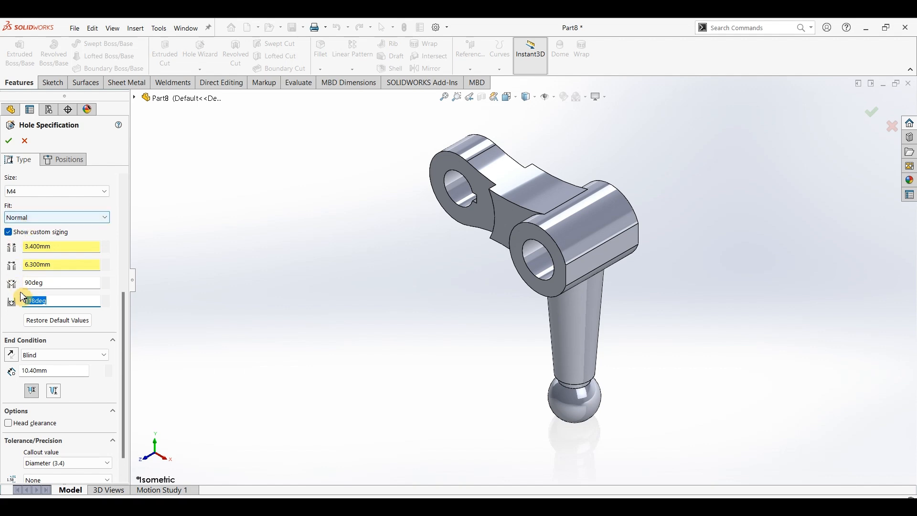
- Set the countersunk hole's end condition to Up To Next and place it at the centre of the boss's flat face
left_click(34, 356)
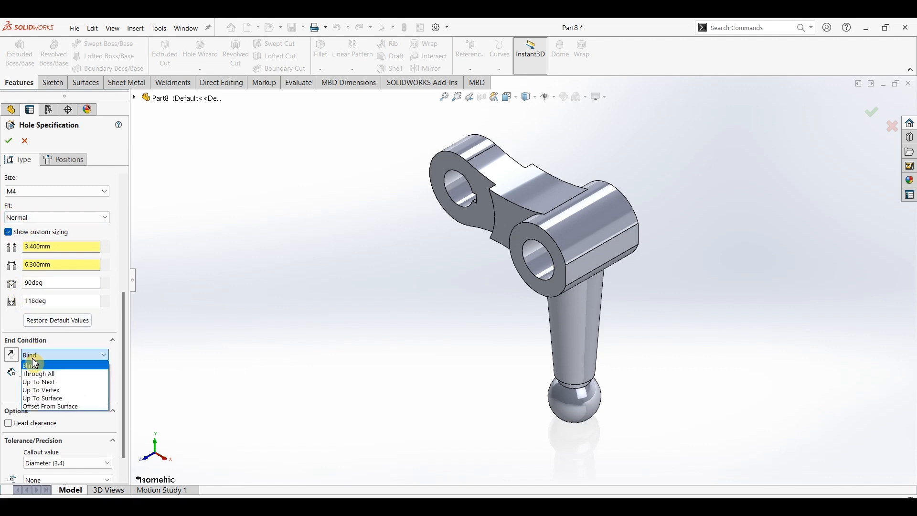
left_click(34, 382)
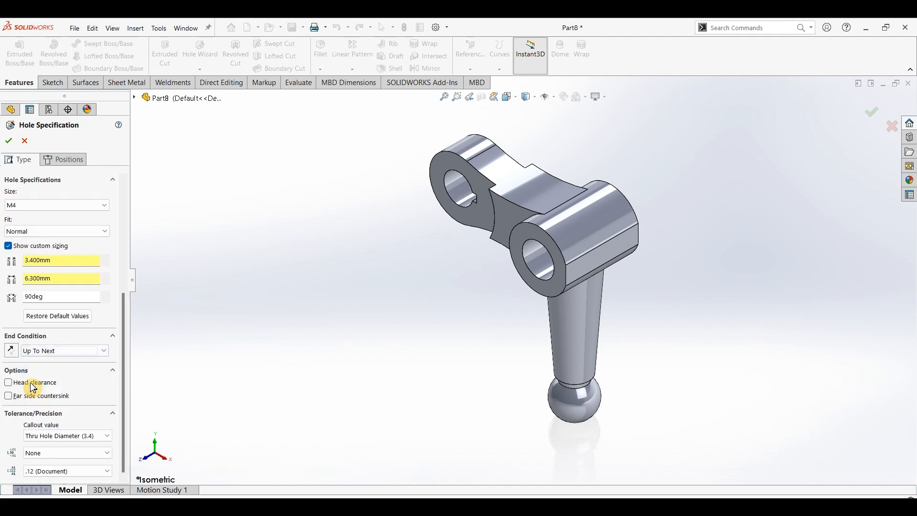
left_click(61, 160)
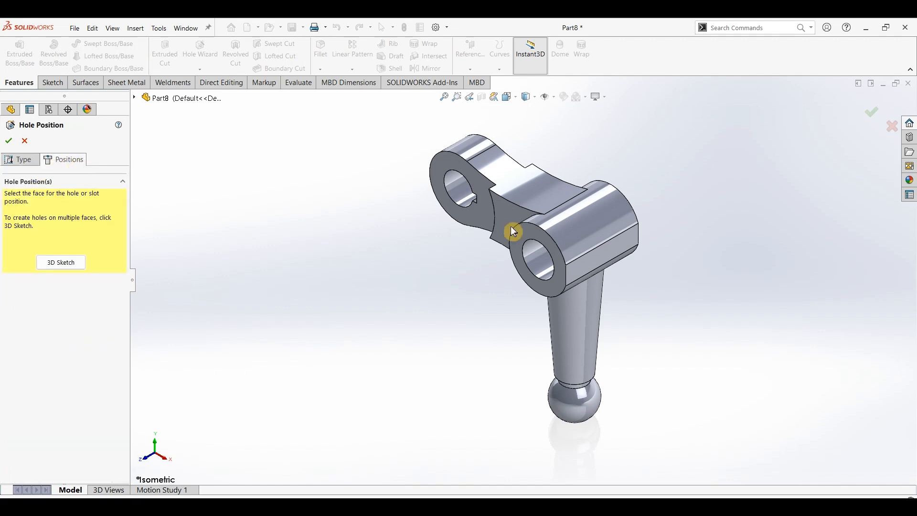
left_click(624, 247)
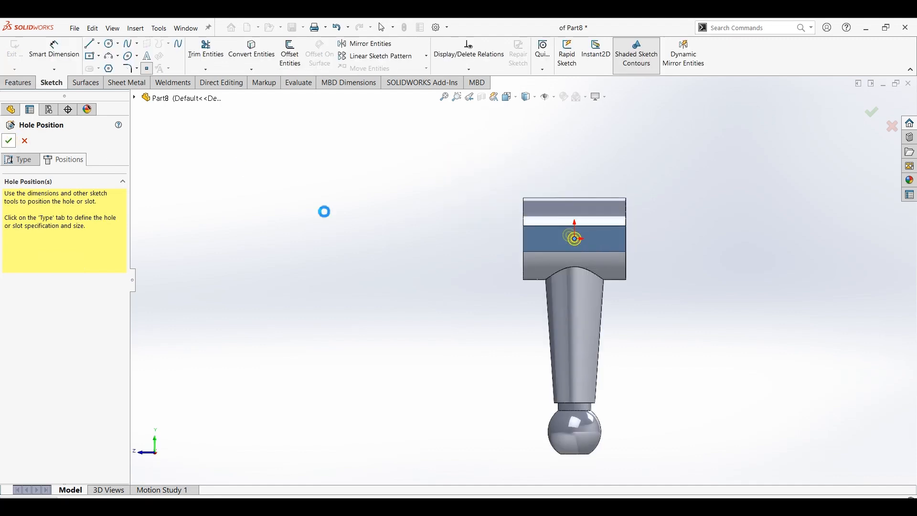
- Set up a second M4 countersink with a 5.5 mm hole, 10.4 mm countersink diameter and Blind depth of 10.4 mm
middle_click_drag(407, 299, 504, 223)
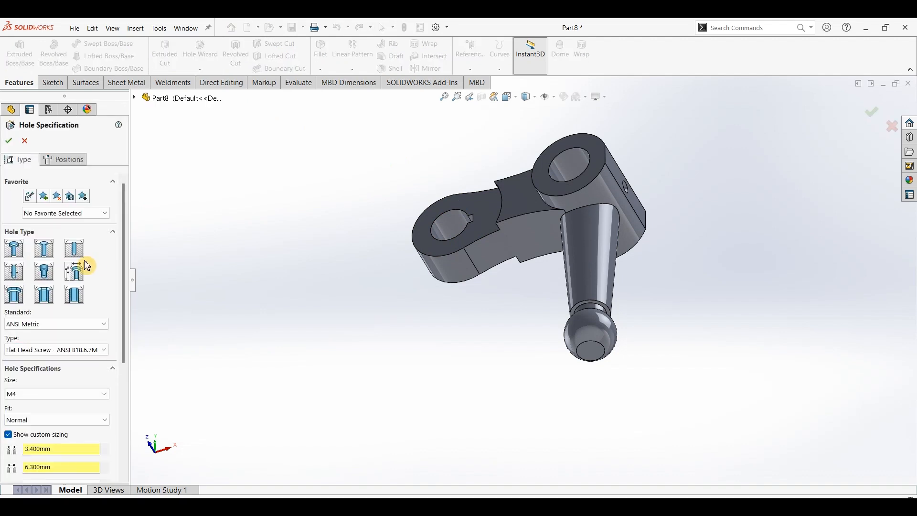
left_click_drag(125, 221, 121, 307)
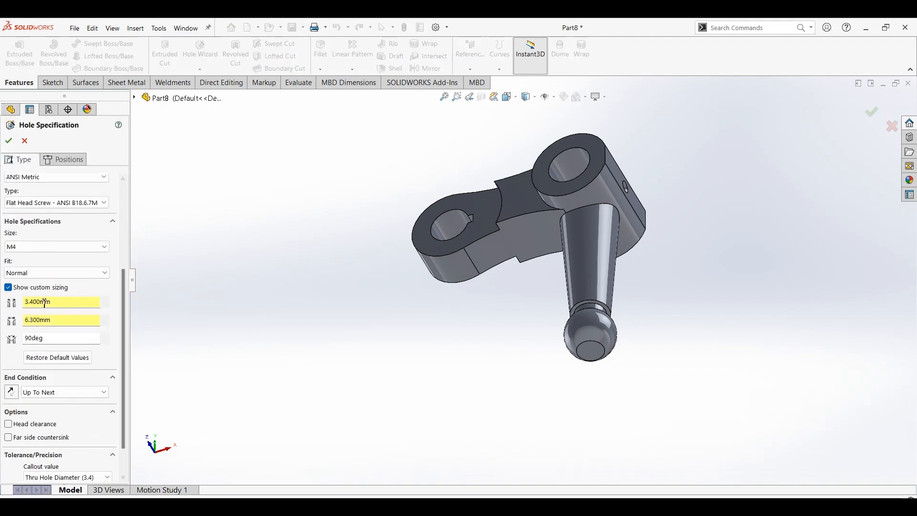
left_click_drag(59, 302, 13, 303)
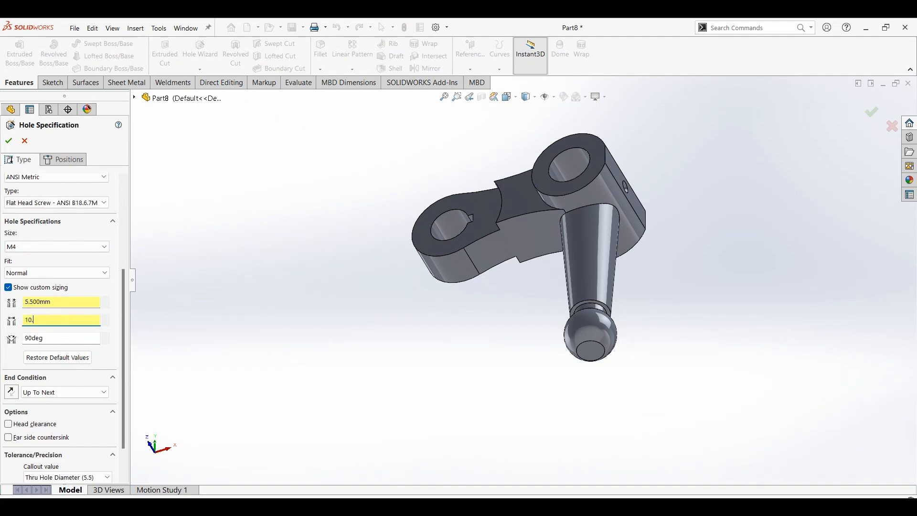
left_click(58, 392)
left_click(53, 406)
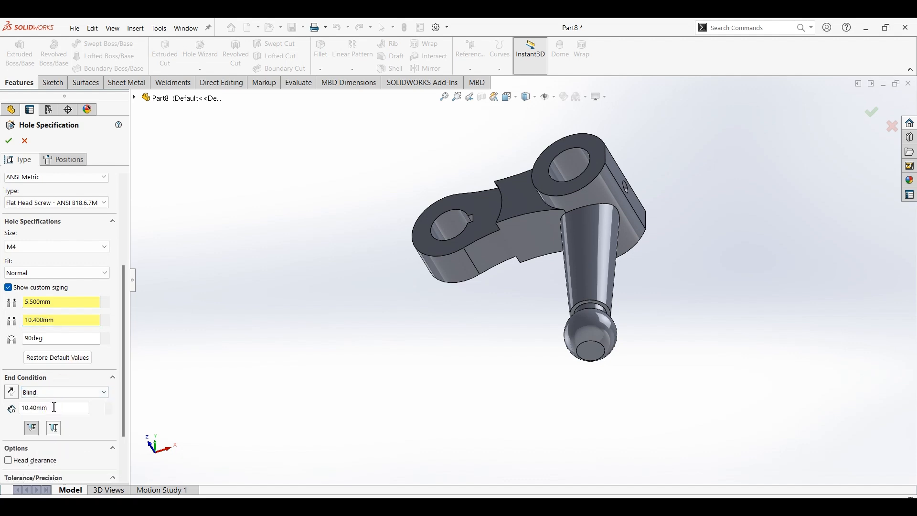
type("10.4")
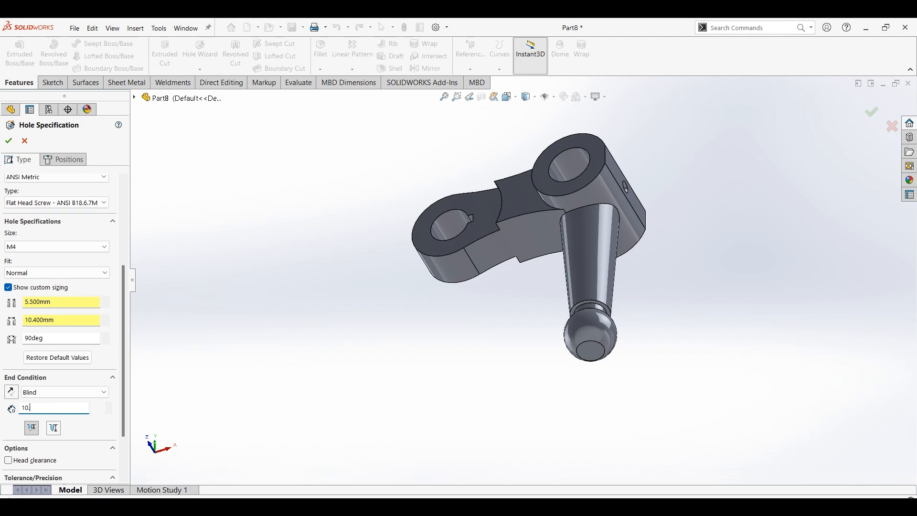
- Place the second countersunk hole at the centre of the flat end face of the ball
left_click(73, 161)
left_click(593, 356)
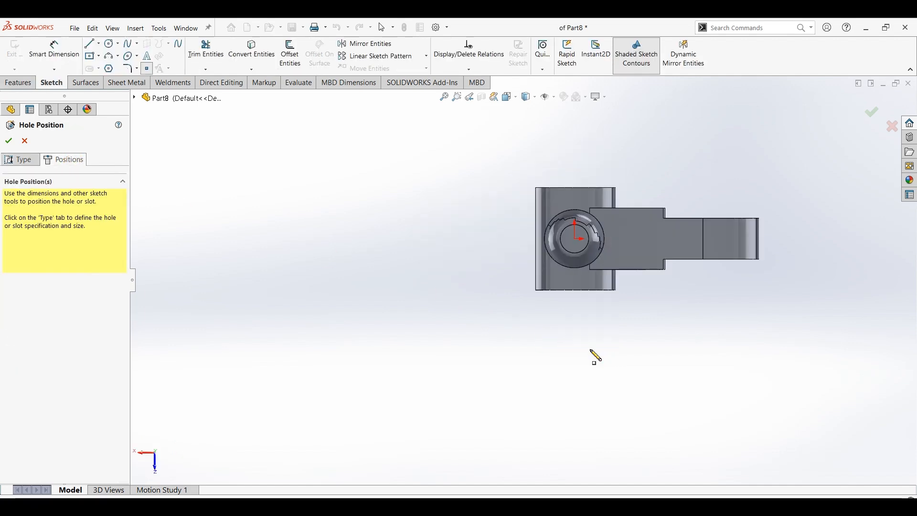
left_click(574, 239)
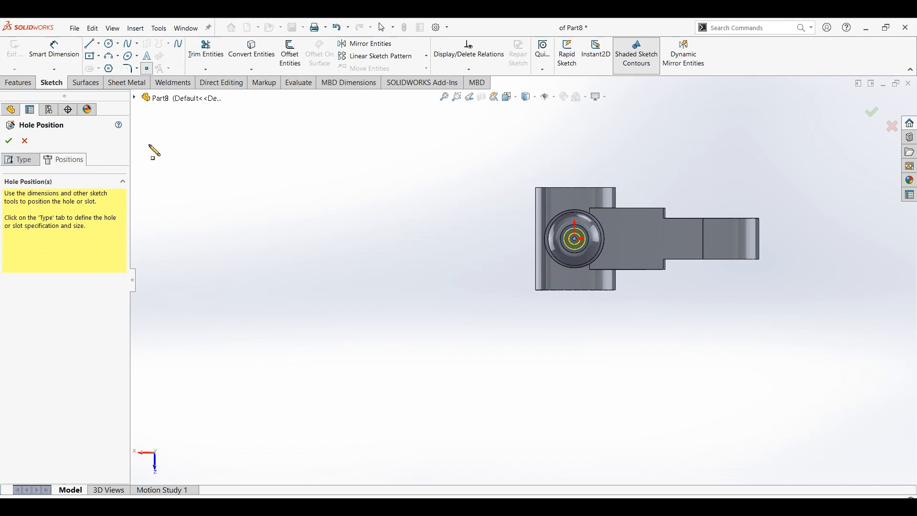
key("Return")
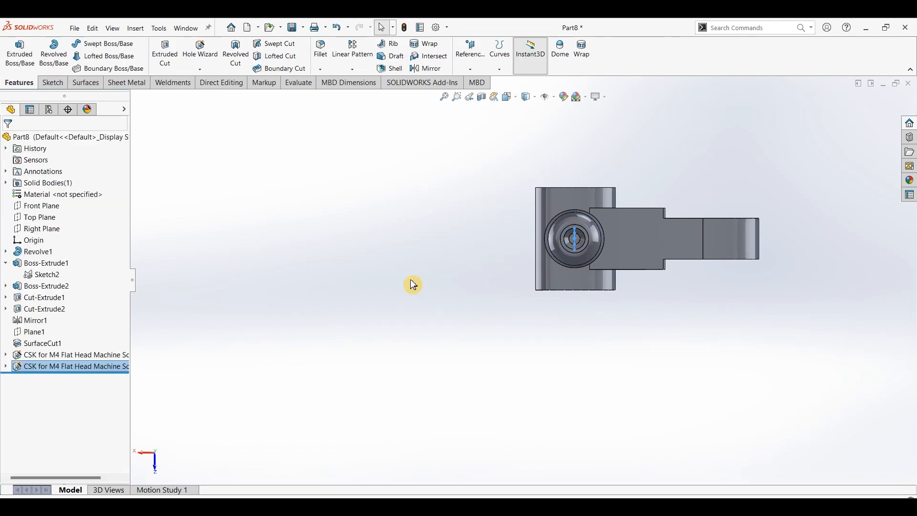
- Chamfer the bore's circular edges at both ends of the cylindrical boss by 1 mm at 45 degrees
middle_click_drag(416, 276, 414, 276)
key("ctrl+7")
middle_click_drag(467, 327, 470, 299)
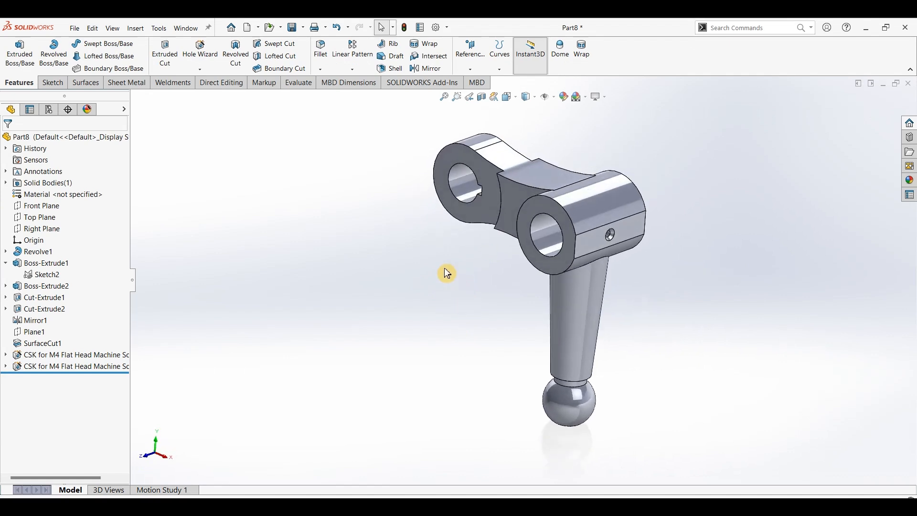
left_click(321, 70)
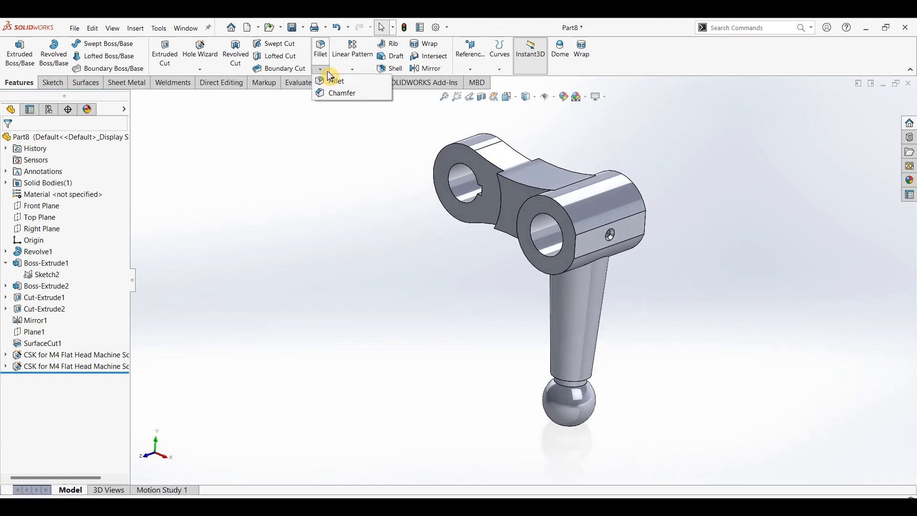
left_click(330, 95)
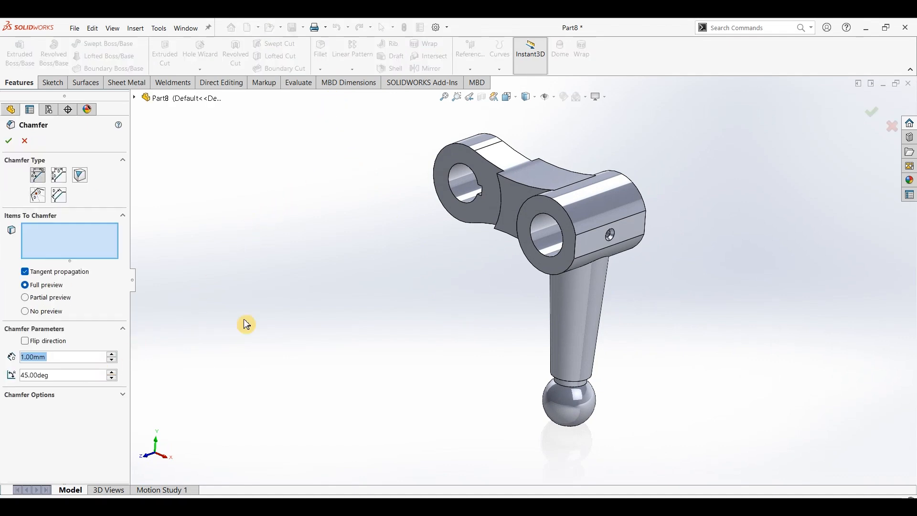
left_click(535, 231)
middle_click_drag(692, 228, 578, 268)
left_click(485, 234)
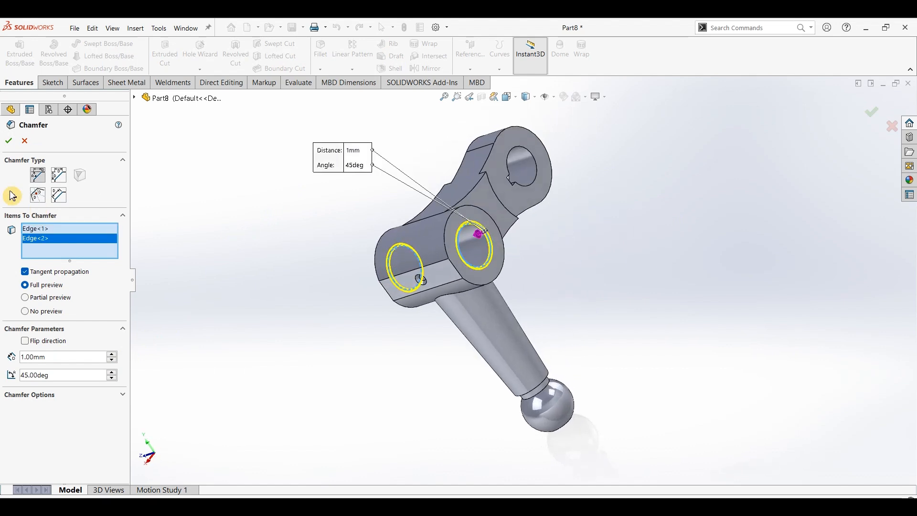
left_click(14, 146)
- Fillet the four short corner edges of the recess steps on both sides of the arm with a 4 mm radius
middle_click_drag(293, 289, 365, 266)
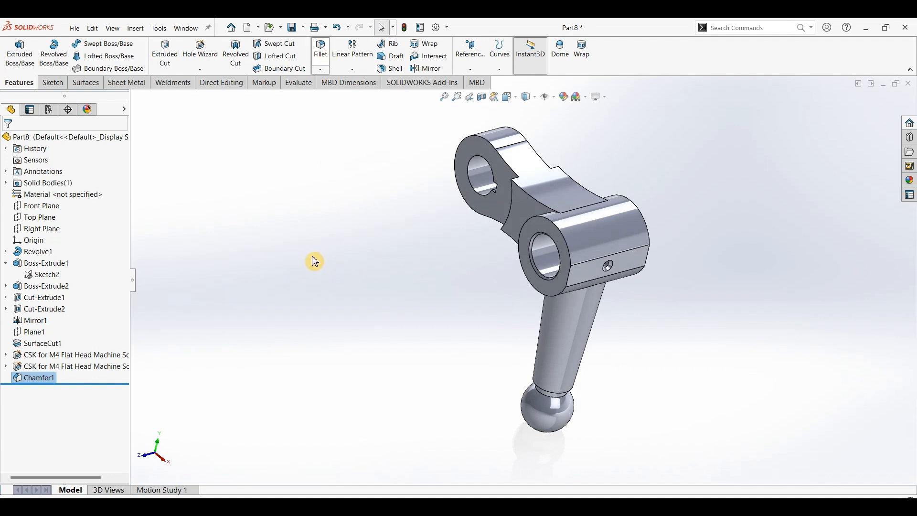
middle_click_drag(272, 271, 354, 274)
scroll(500, 285, "down", 3)
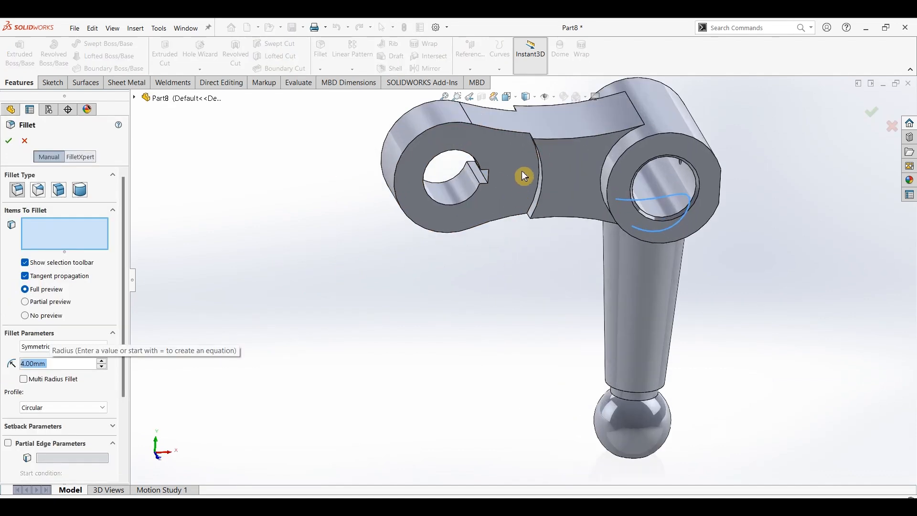
left_click(534, 140)
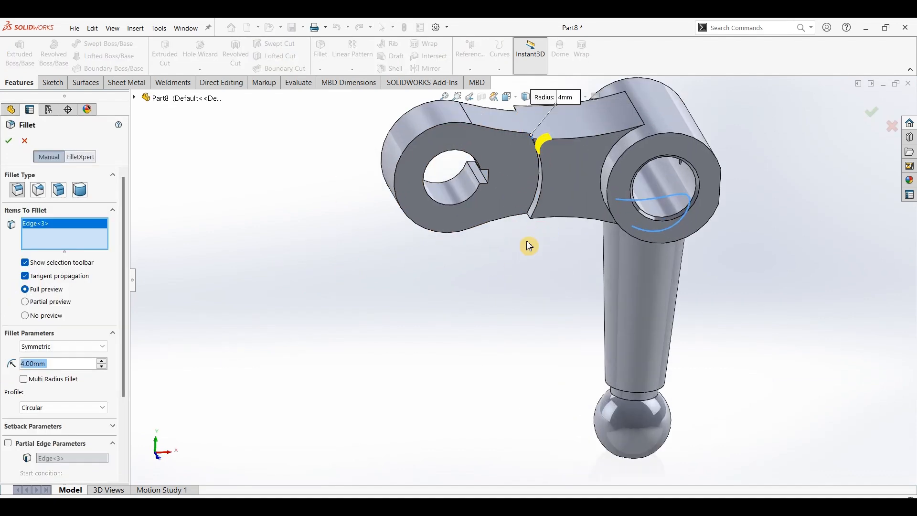
left_click(511, 229)
middle_click_drag(420, 260, 634, 190)
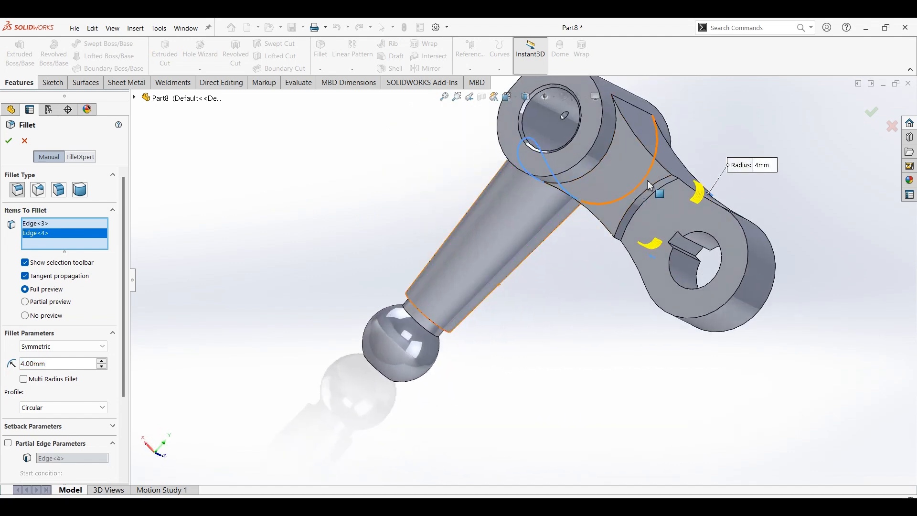
left_click(678, 184)
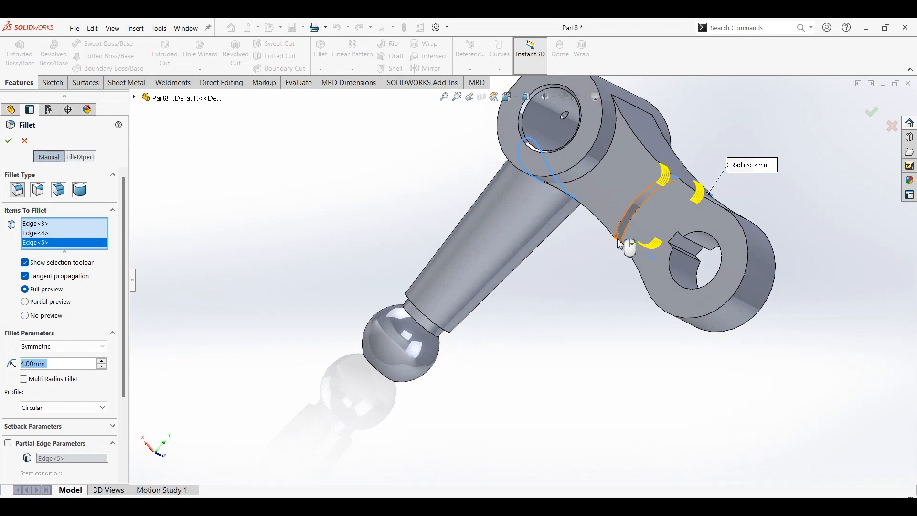
left_click(618, 236)
left_click(111, 142)
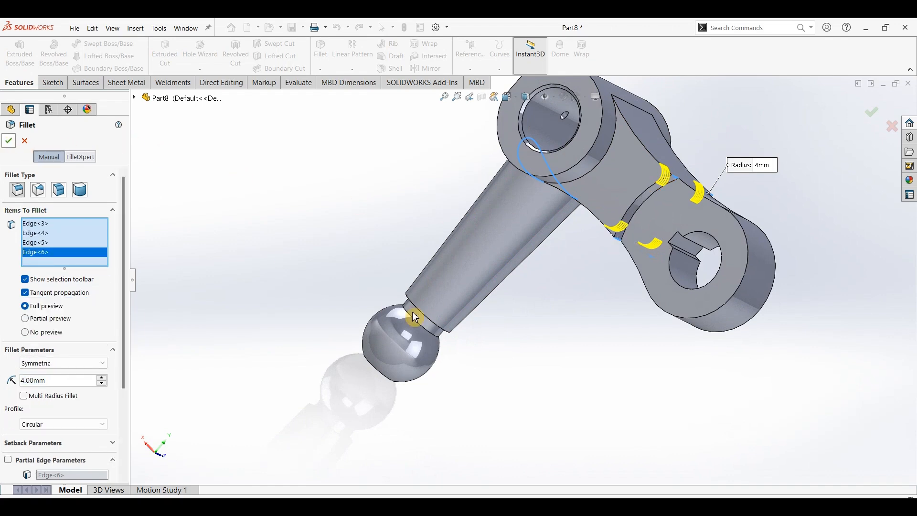
key("Return")
- Start another fillet, check the outer edge radius in the Part221 drawing PDF, and set the radius to 1.5 mm
middle_click_drag(483, 333, 479, 329)
left_click(269, 264)
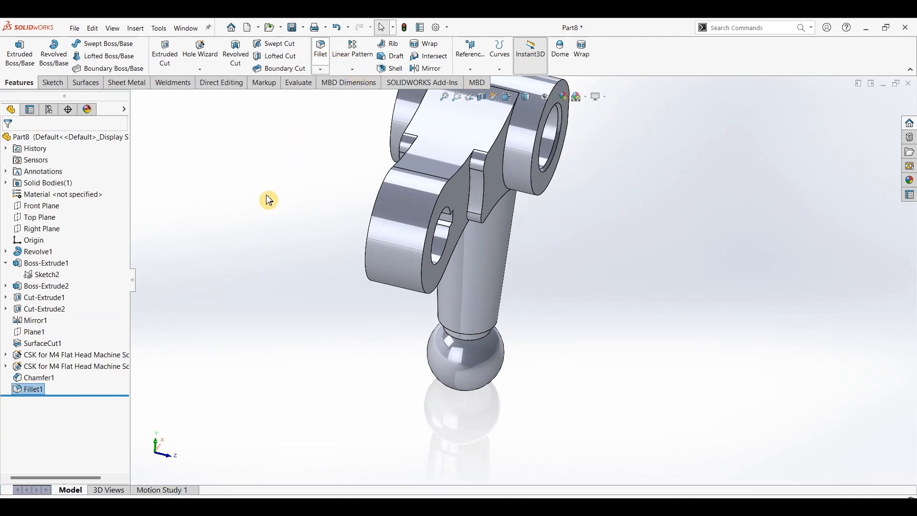
key("Return")
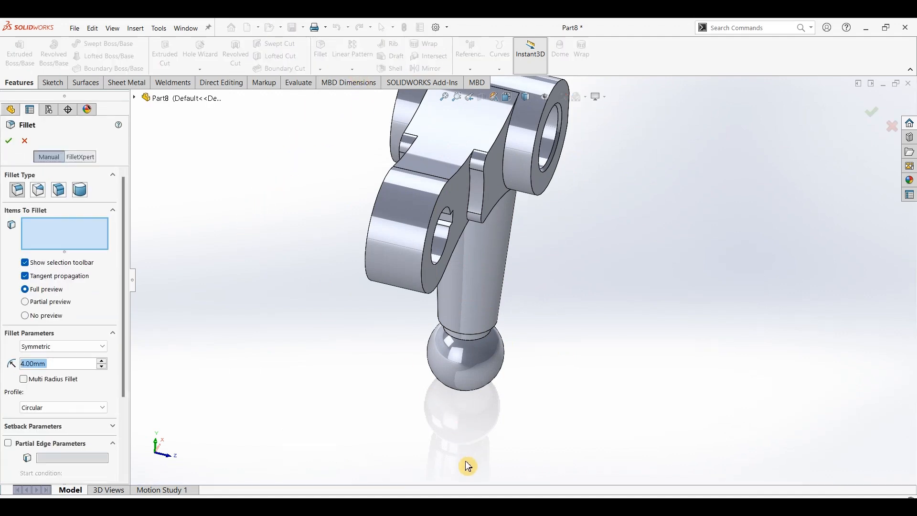
key("alt+Tab")
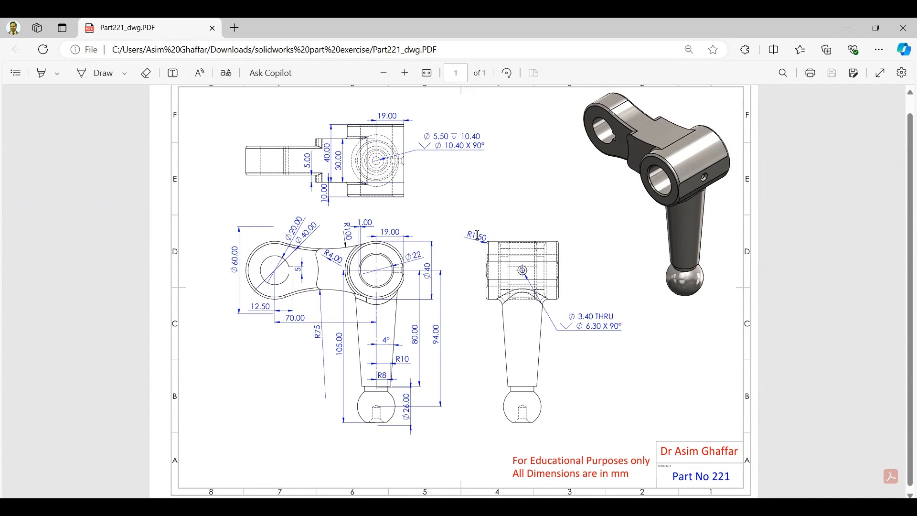
left_click(849, 28)
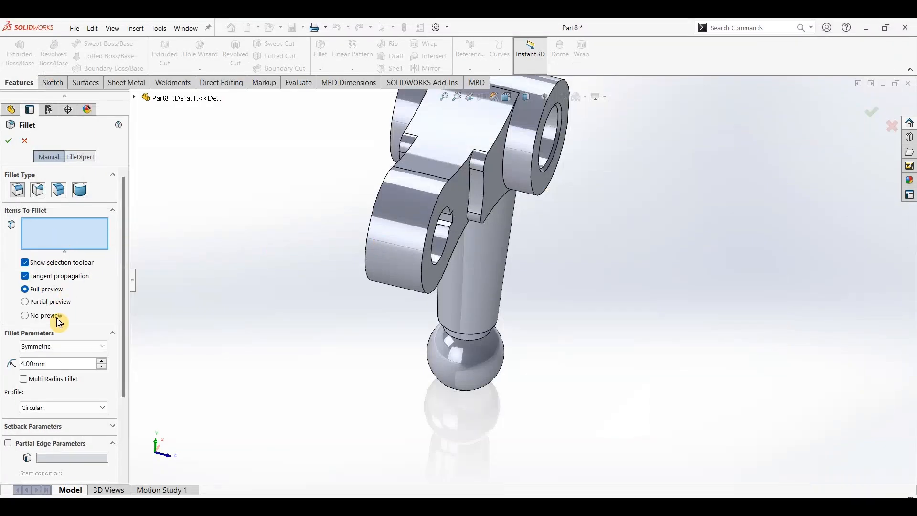
double_click(57, 364)
type("1.5")
key("Return")
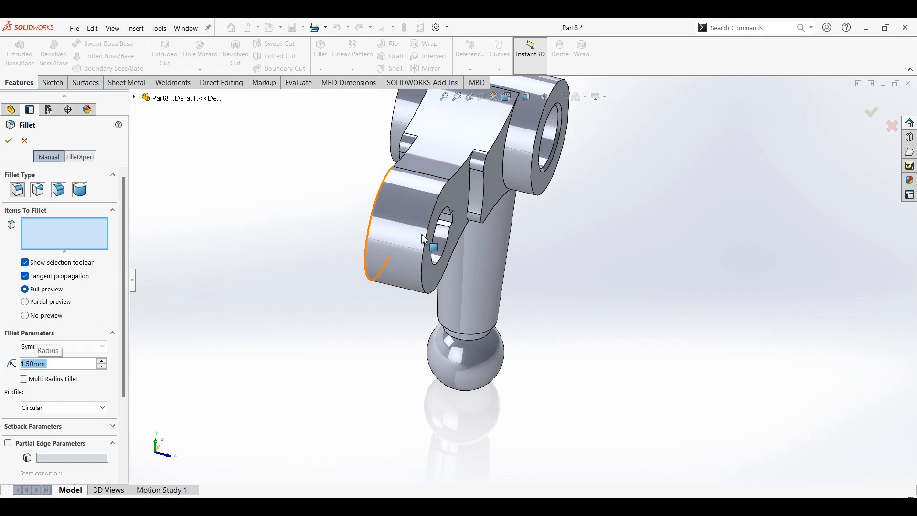
- Apply the 1.5 mm fillet to both outlines of the arm's end, both outer boss edges, and the handle-to-boss junction
left_click(460, 180)
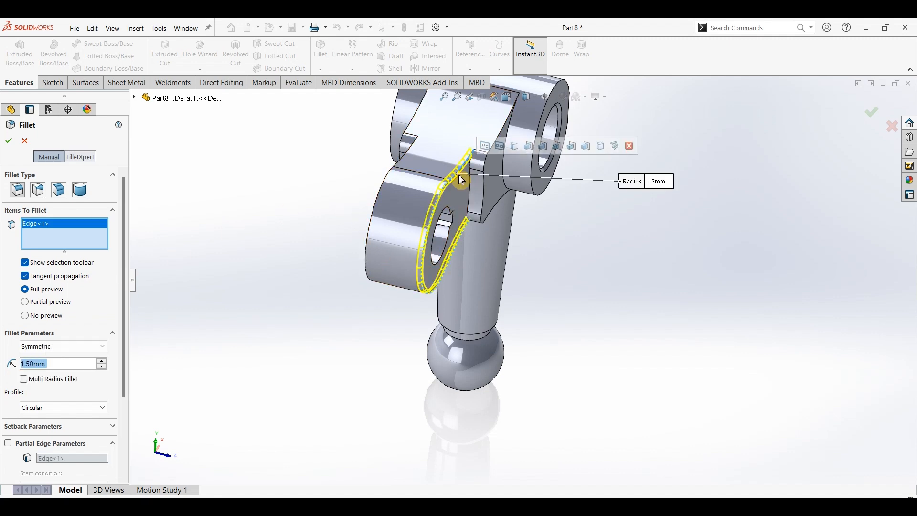
left_click(400, 163)
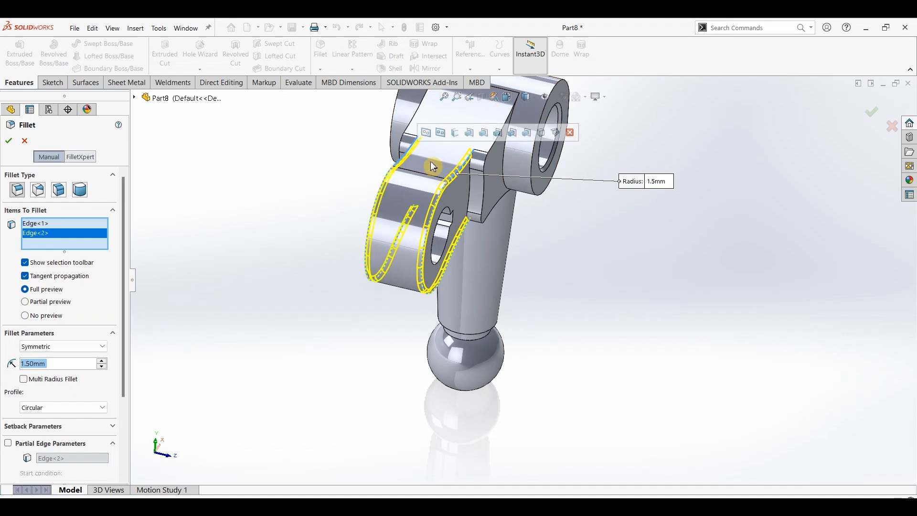
left_click(537, 161)
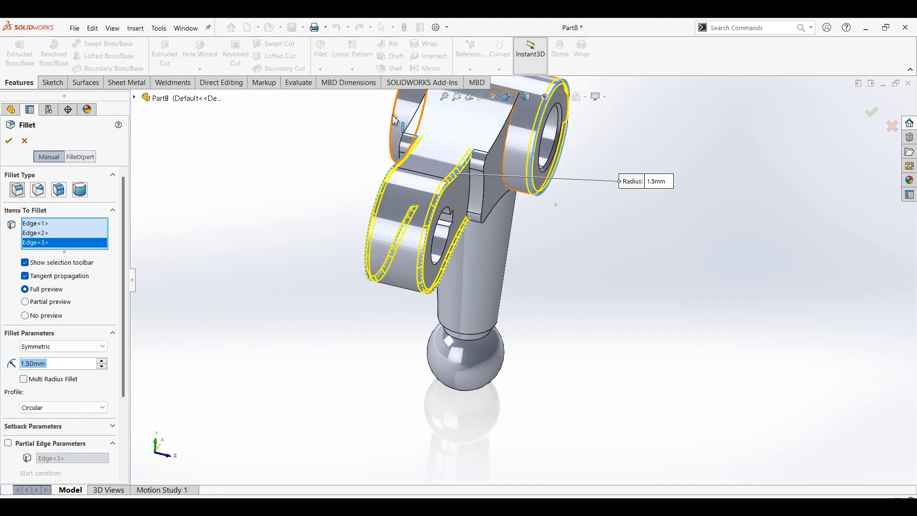
left_click(396, 120)
middle_click_drag(507, 254, 496, 187)
left_click(481, 175)
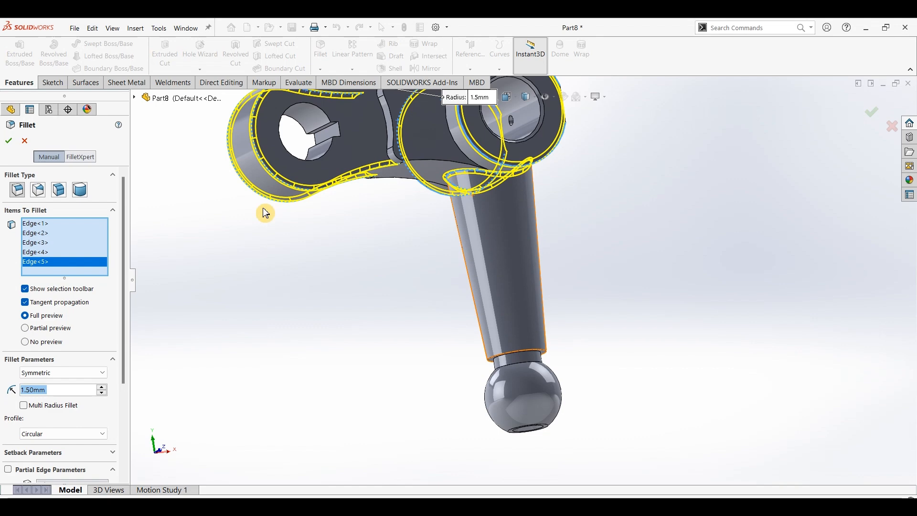
right_click(641, 297)
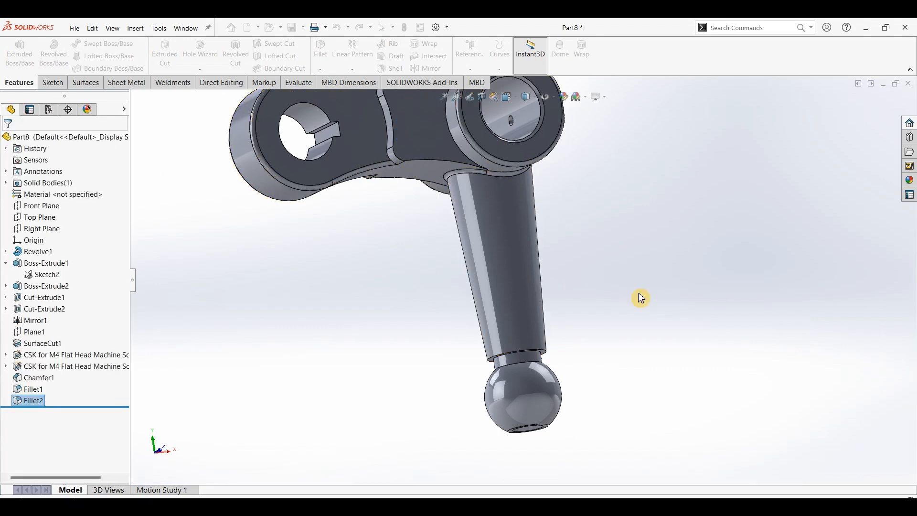
- Apply the polished steel appearance from the Metal, Steel library to the whole part
key("ctrl+7")
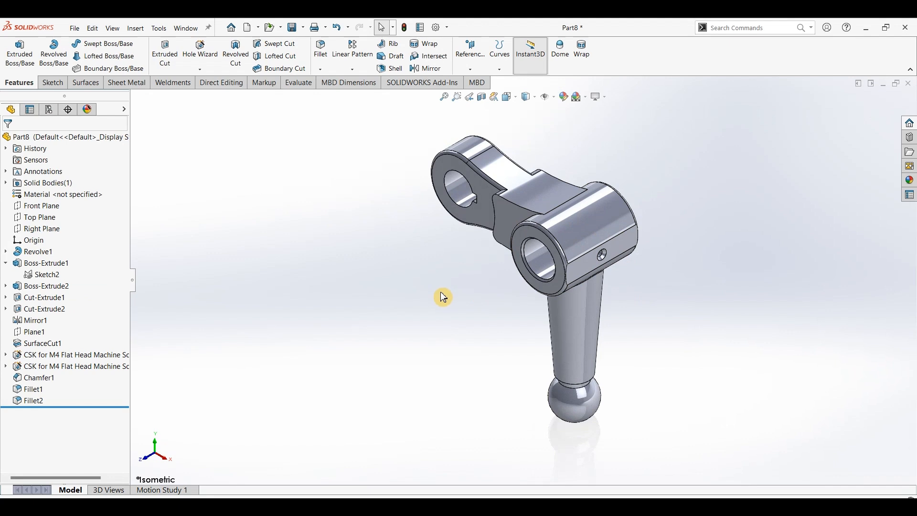
left_click(911, 183)
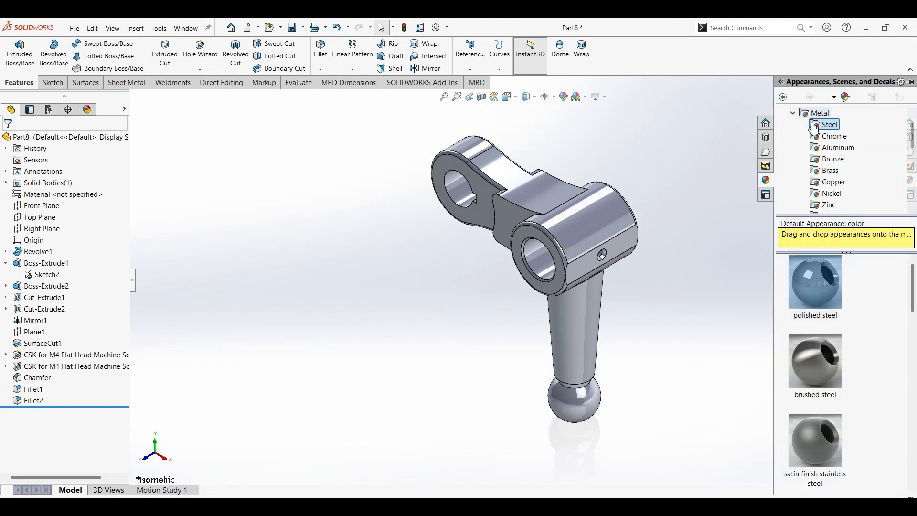
double_click(807, 300)
middle_click_drag(698, 301, 688, 260)
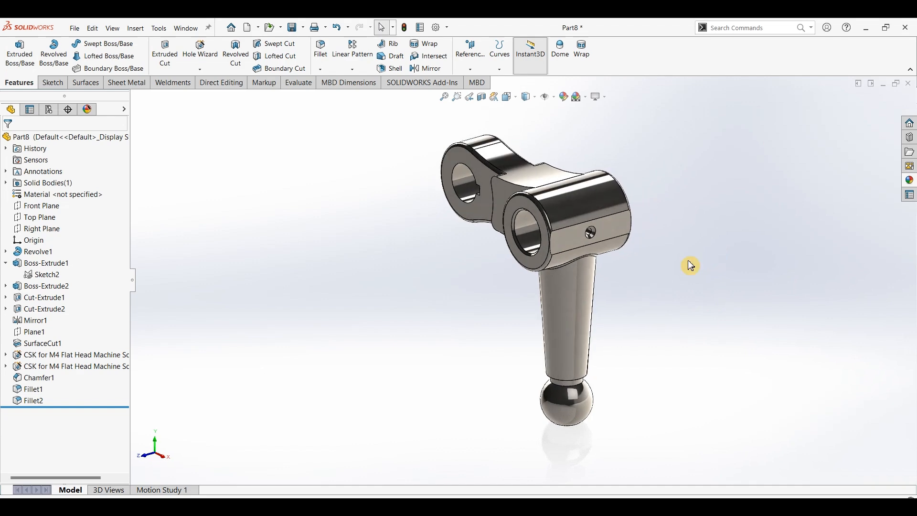